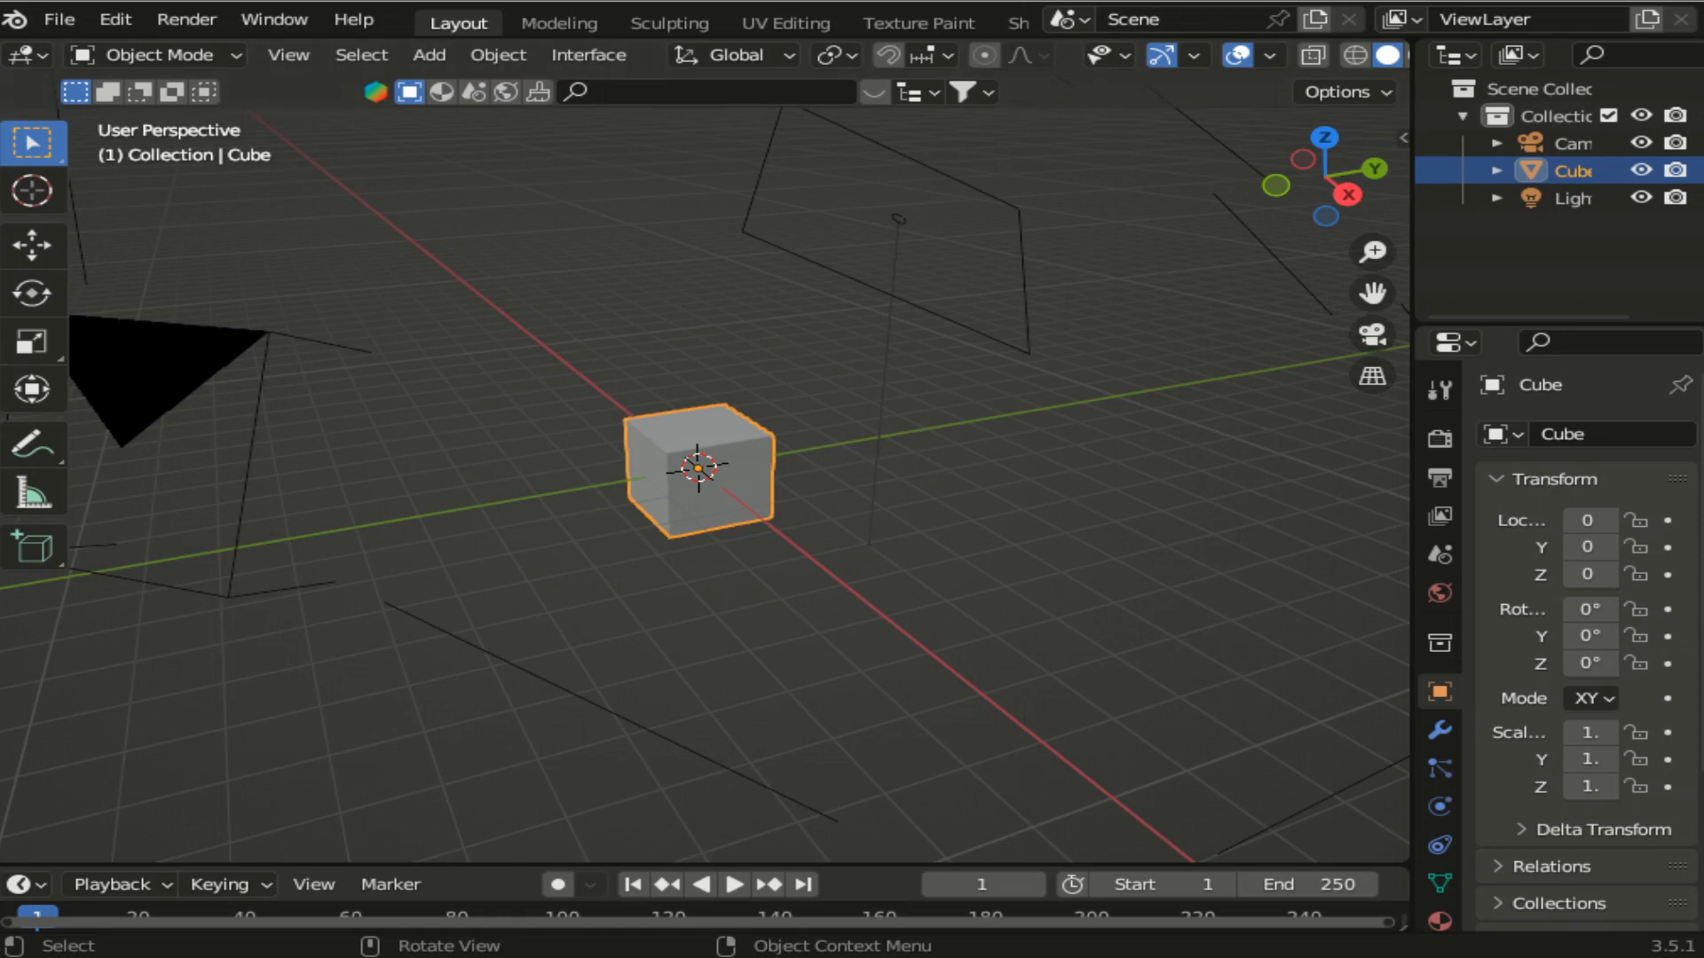
# - Try splitting the 3D viewport vertically into two areas by hand and merge them back together
pyautogui.moveTo(4, 41); pyautogui.dragTo(315, 89)
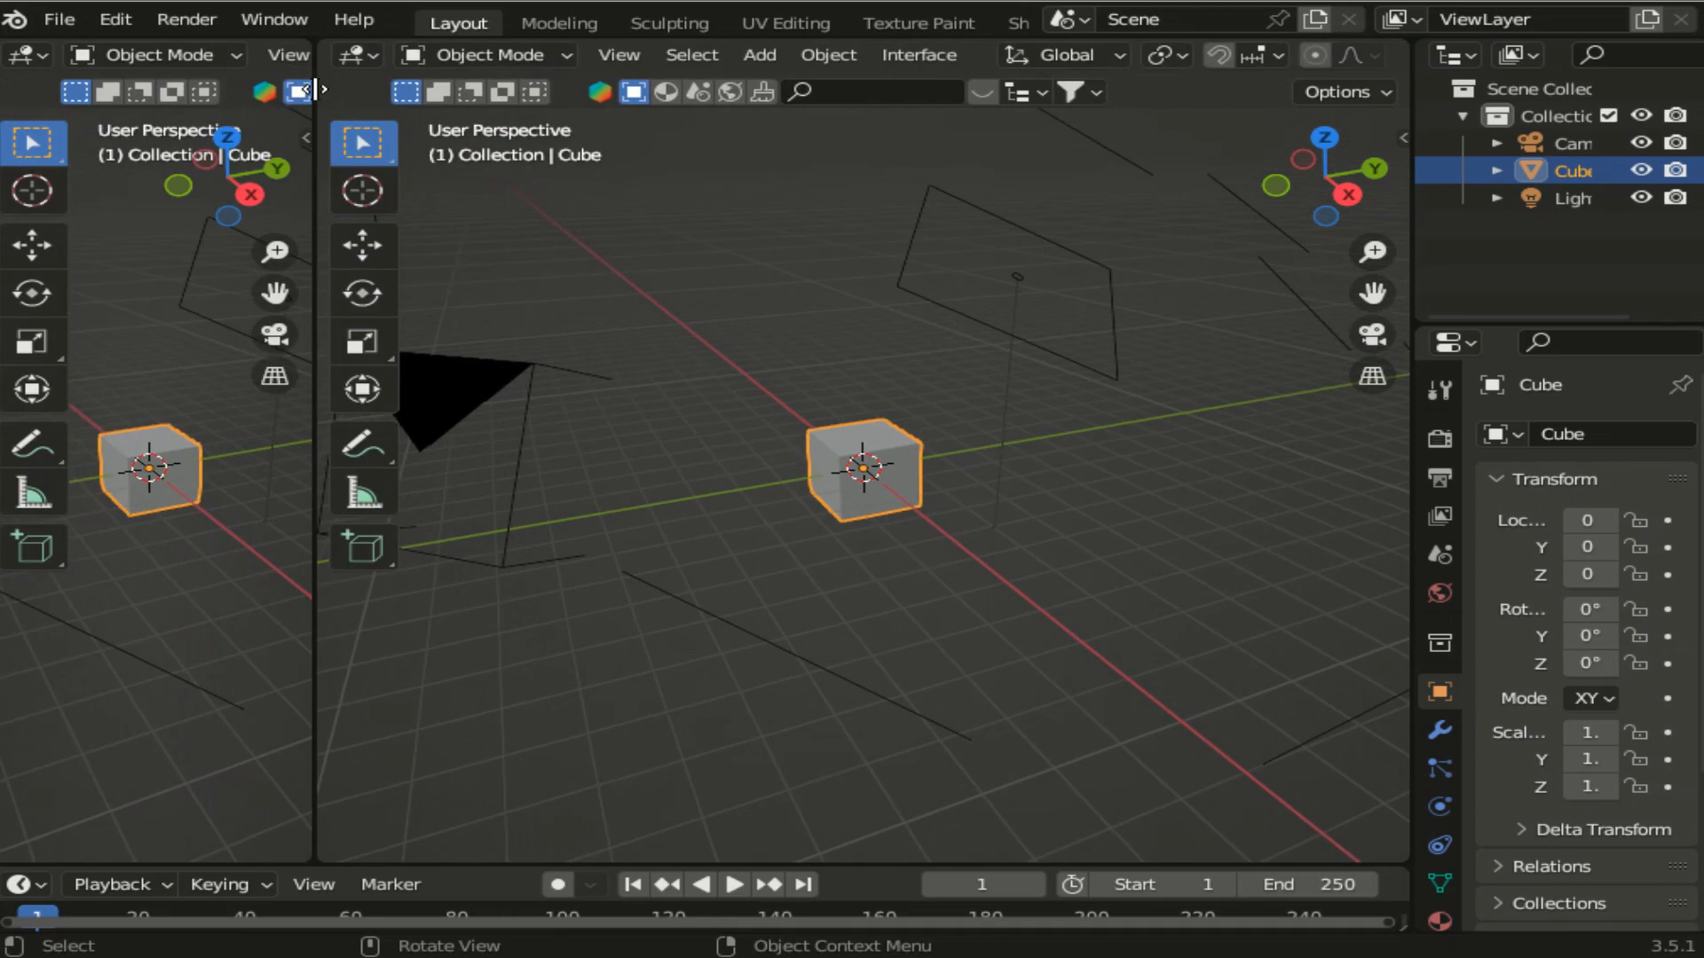
pyautogui.click(29, 57)
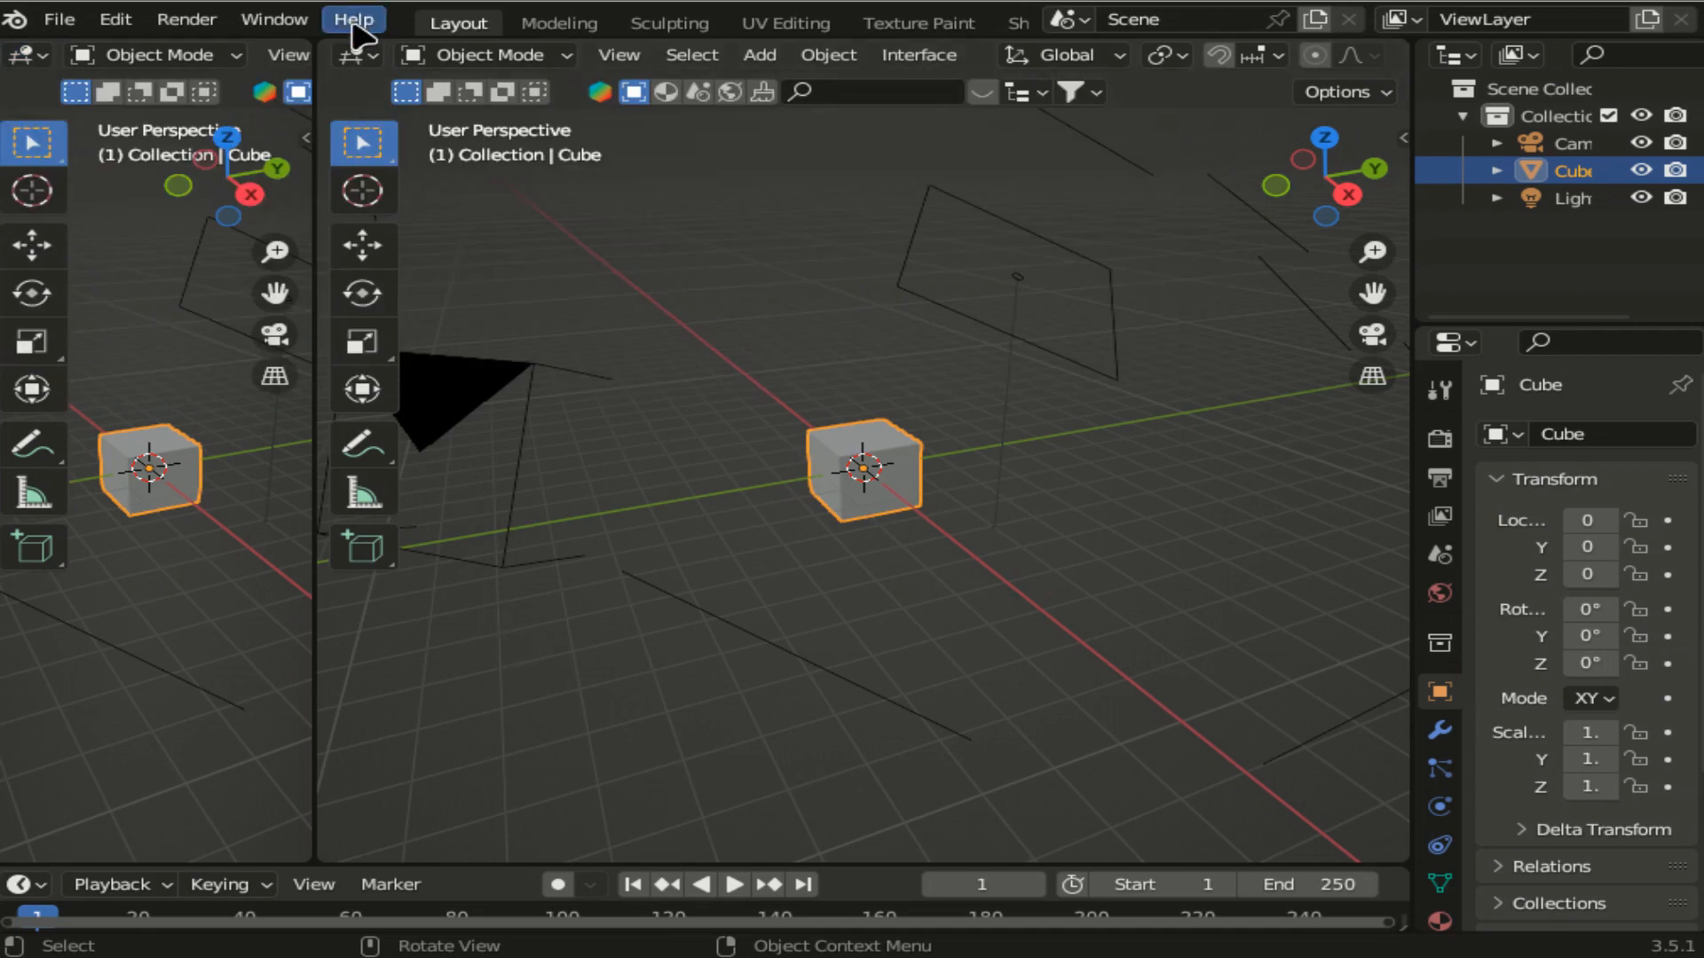
pyautogui.click(263, 57)
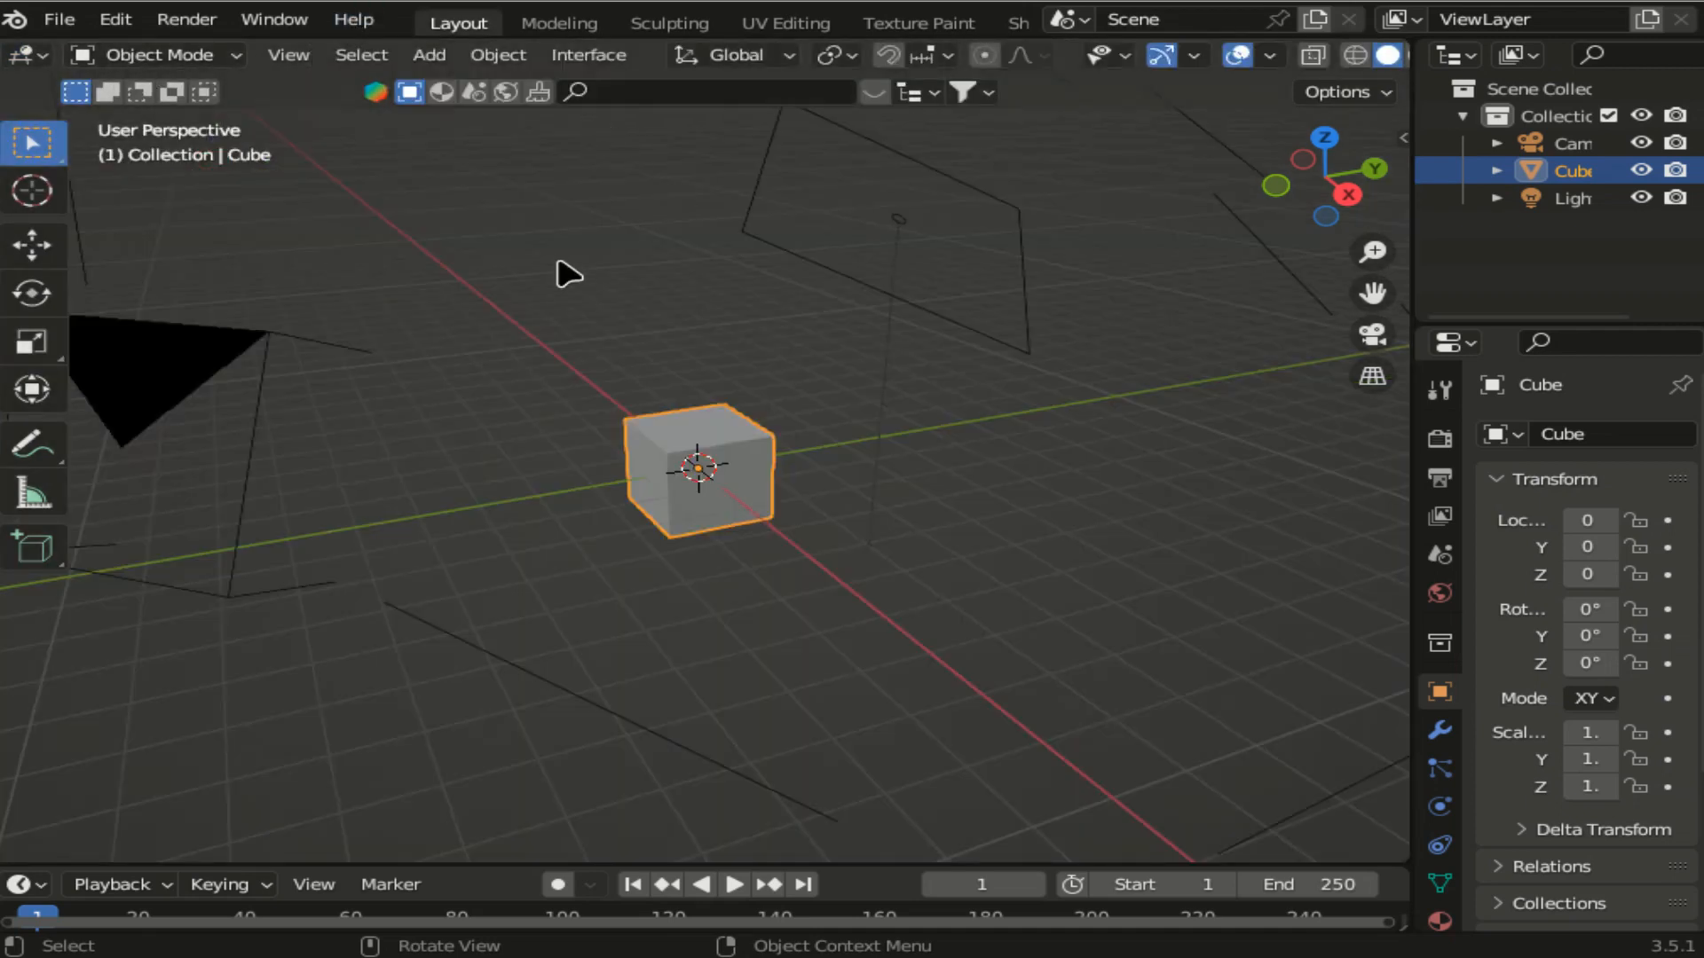
pyautogui.click(580, 64)
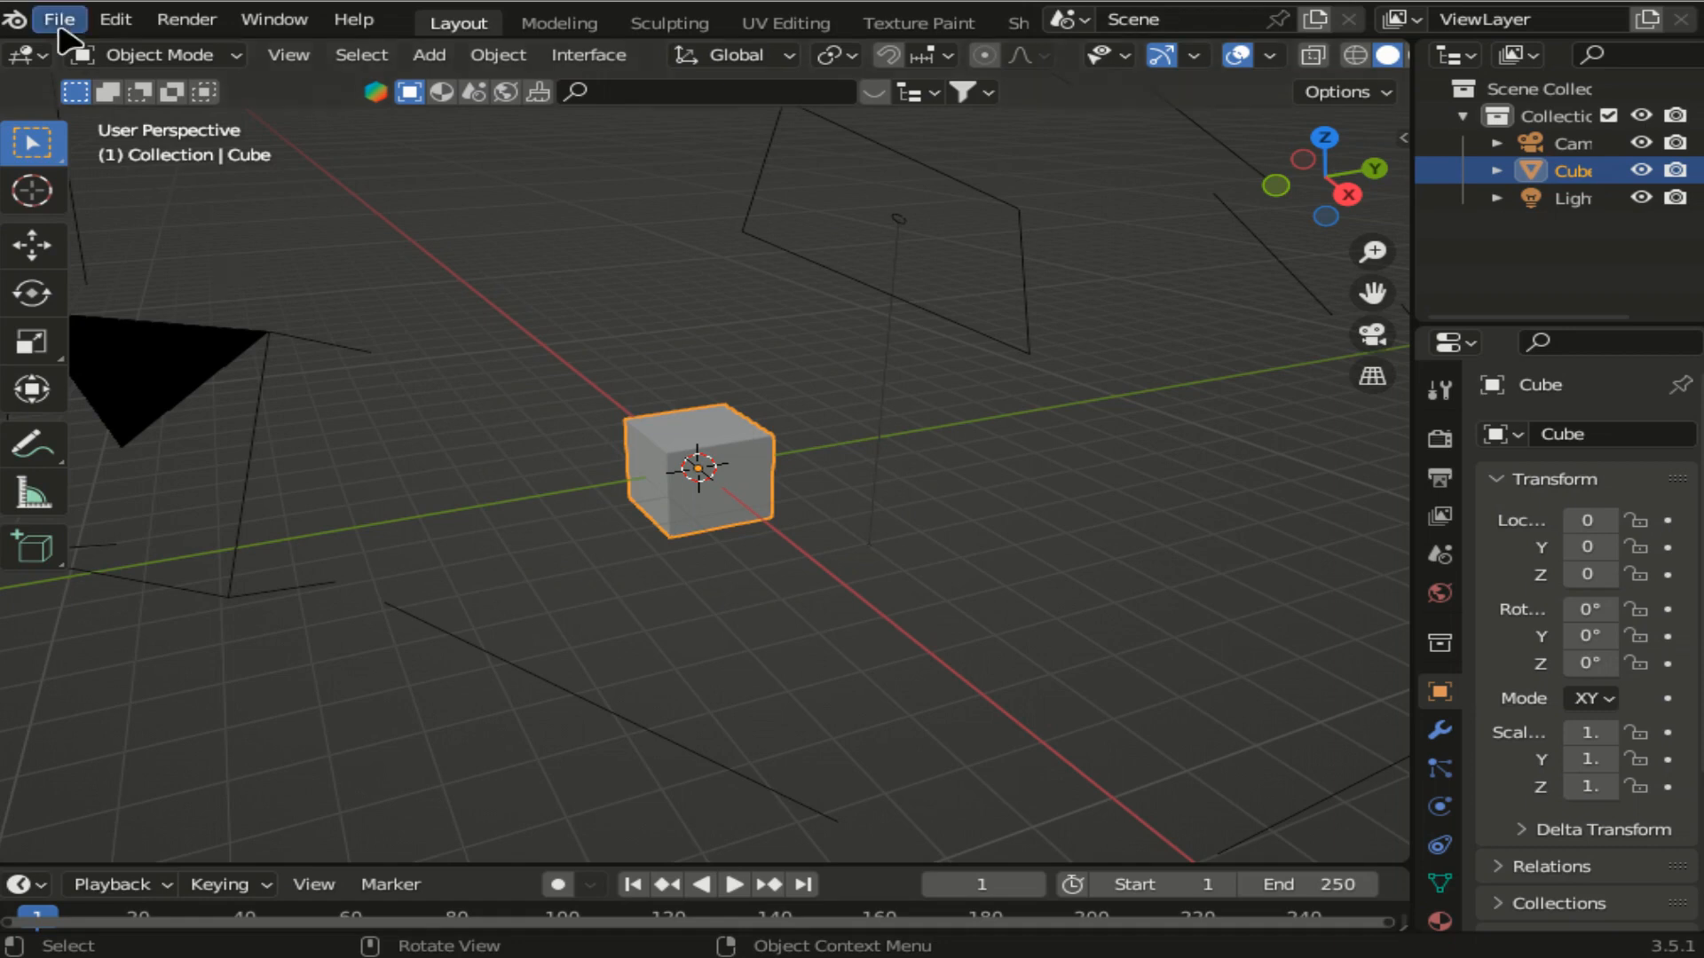
# - Install the Interface Splitter add-on from interfacesplitter.zip in the Desktop folder and close the preferences
pyautogui.click(116, 19)
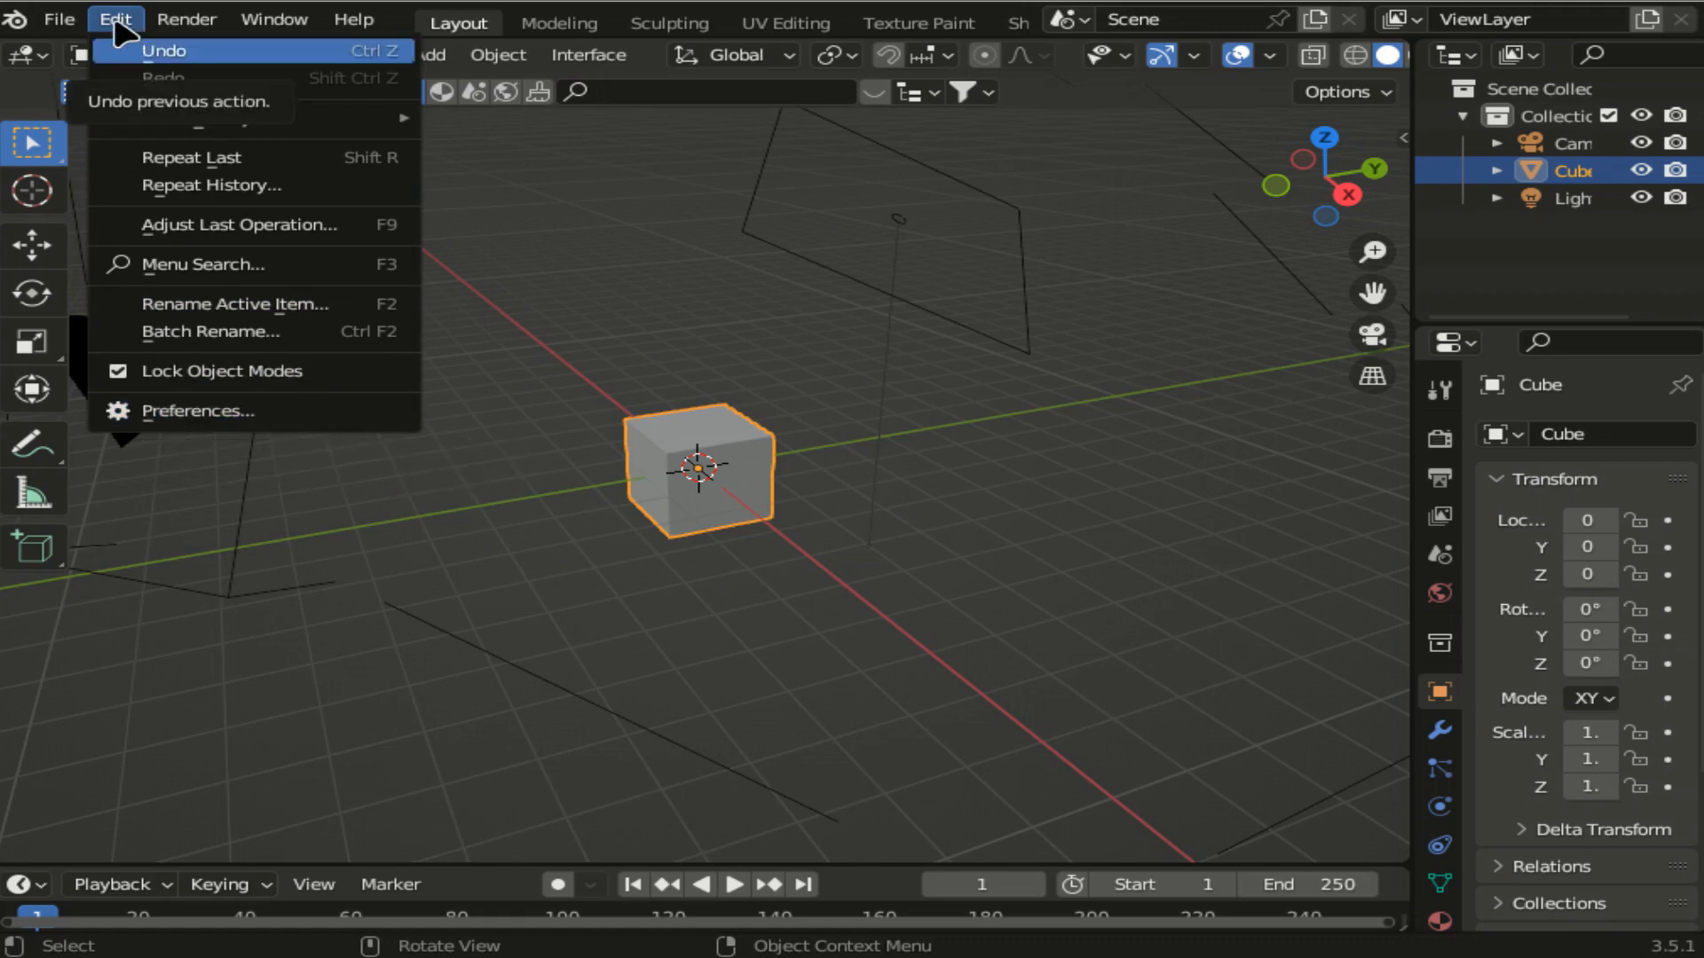
pyautogui.click(178, 415)
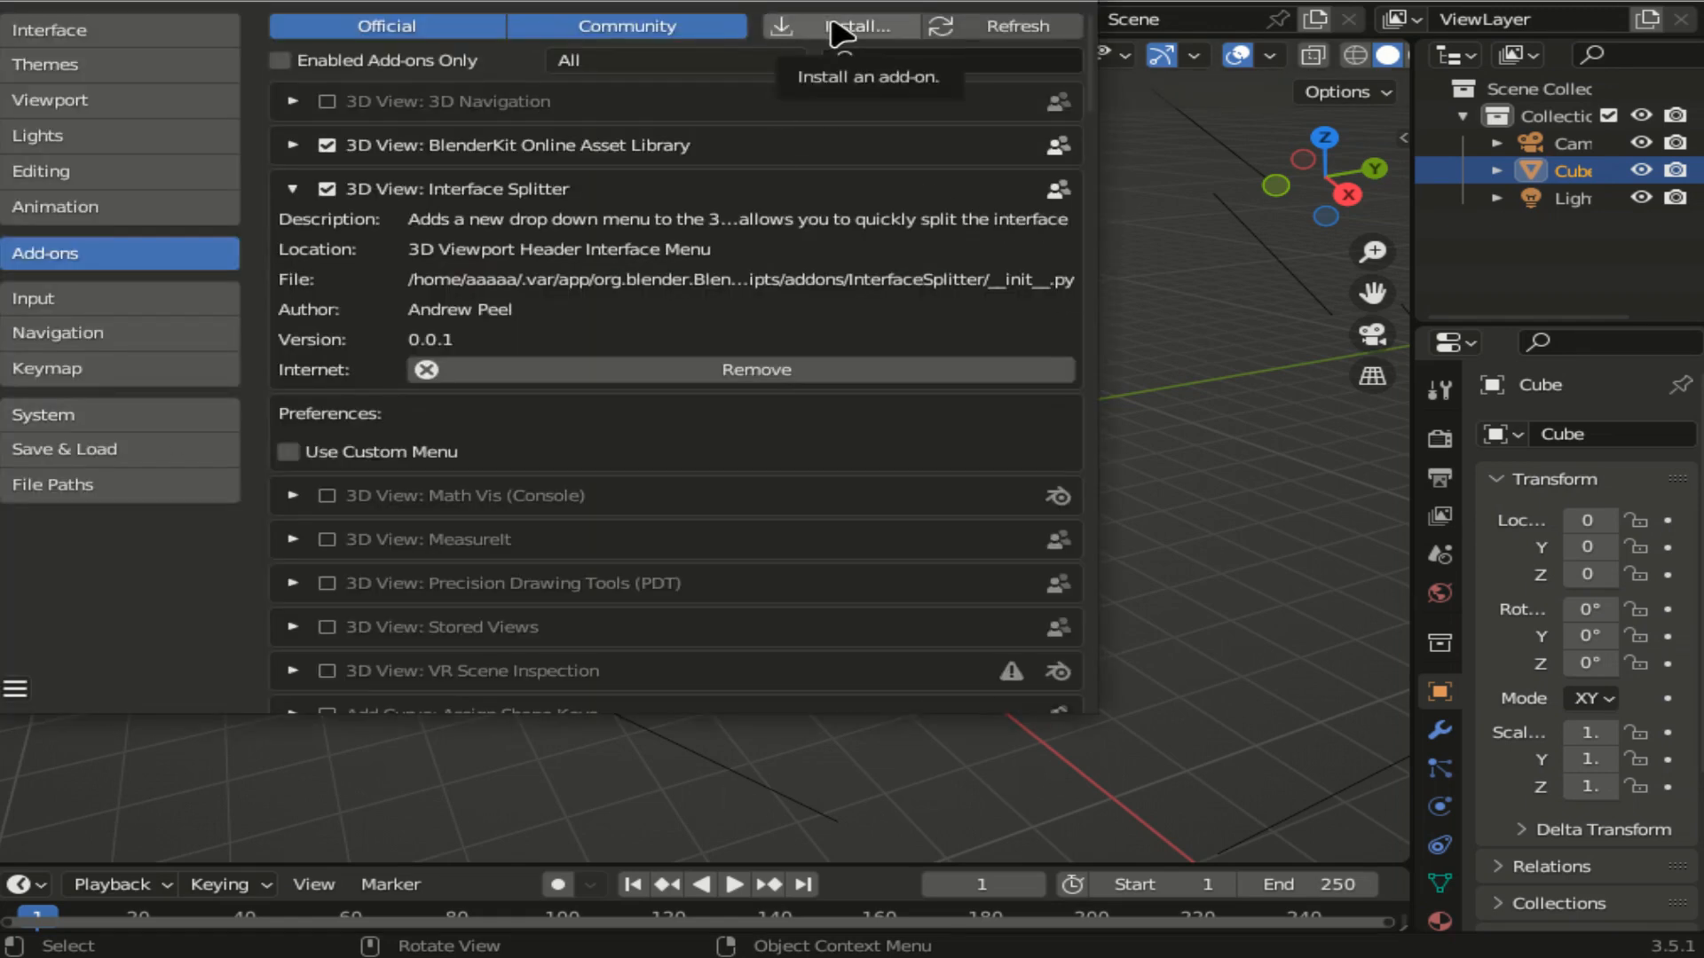
pyautogui.click(863, 32)
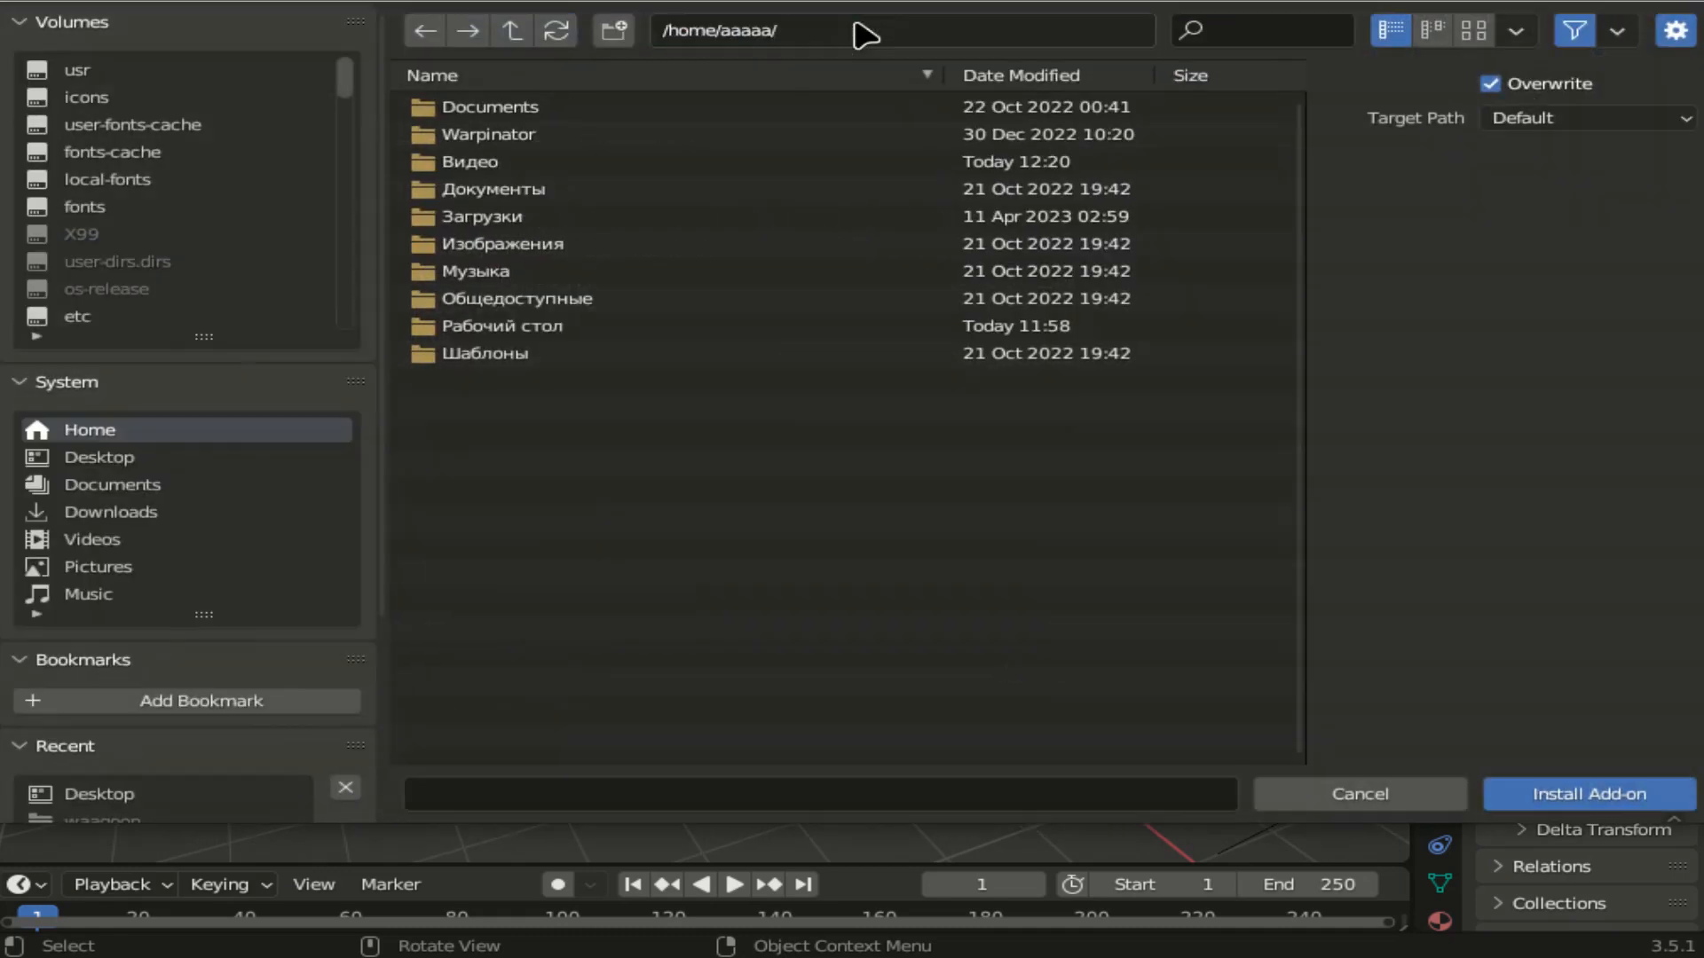
pyautogui.click(151, 461)
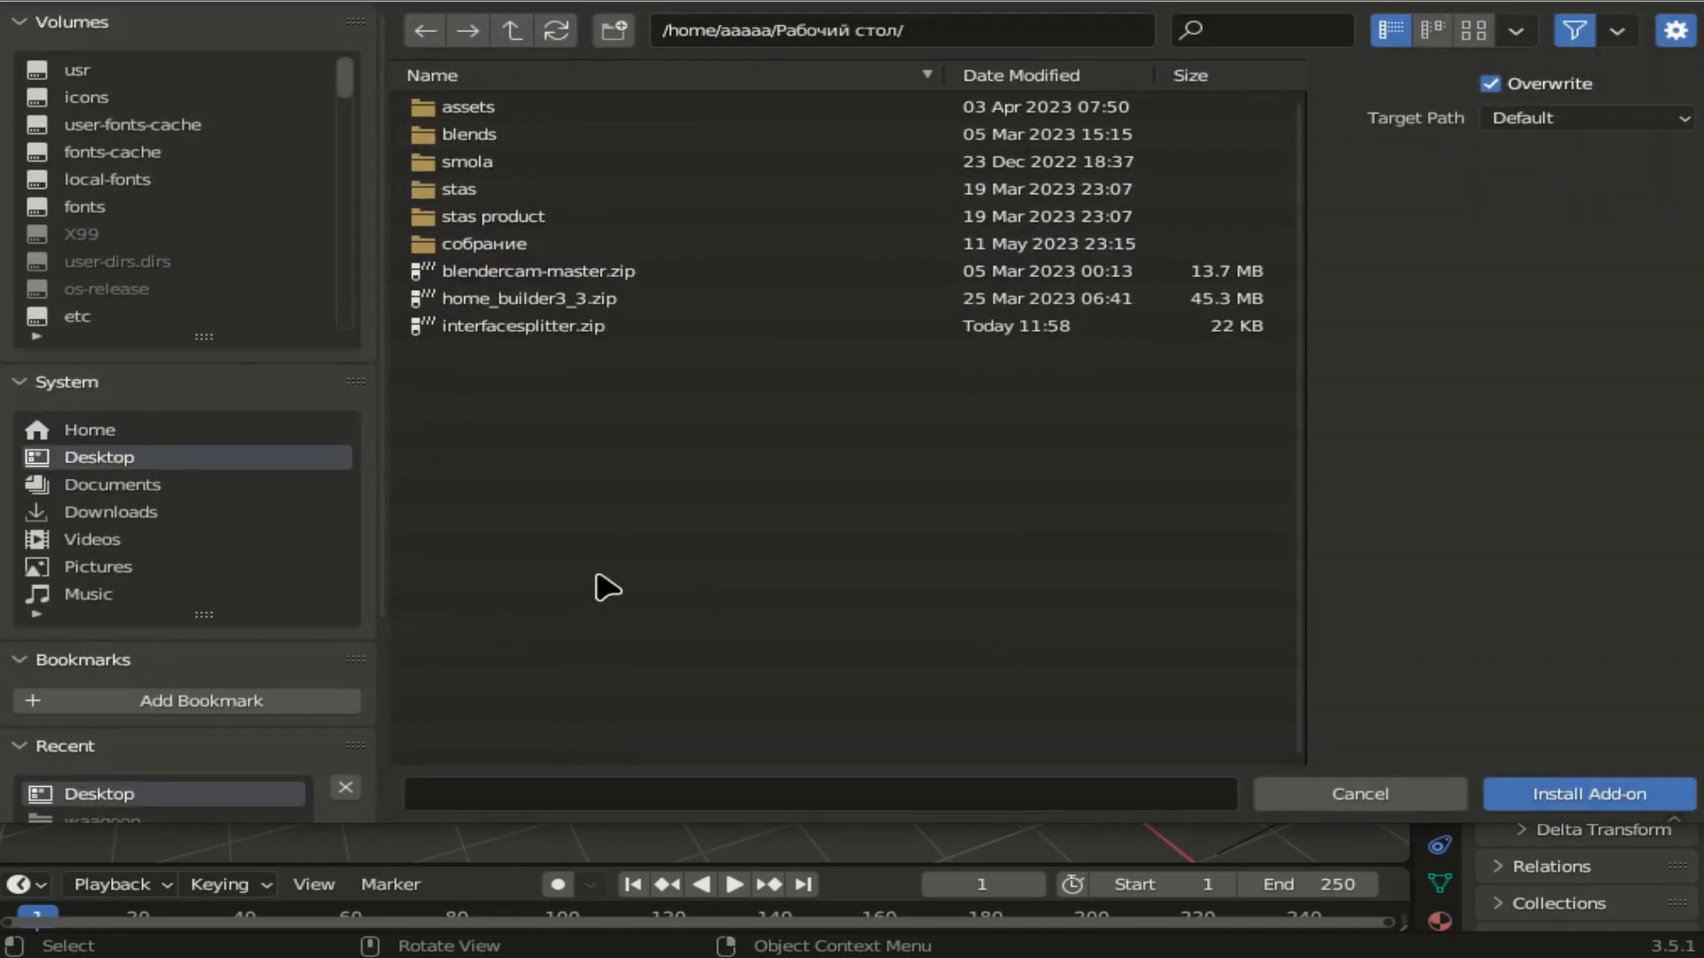
pyautogui.click(604, 329)
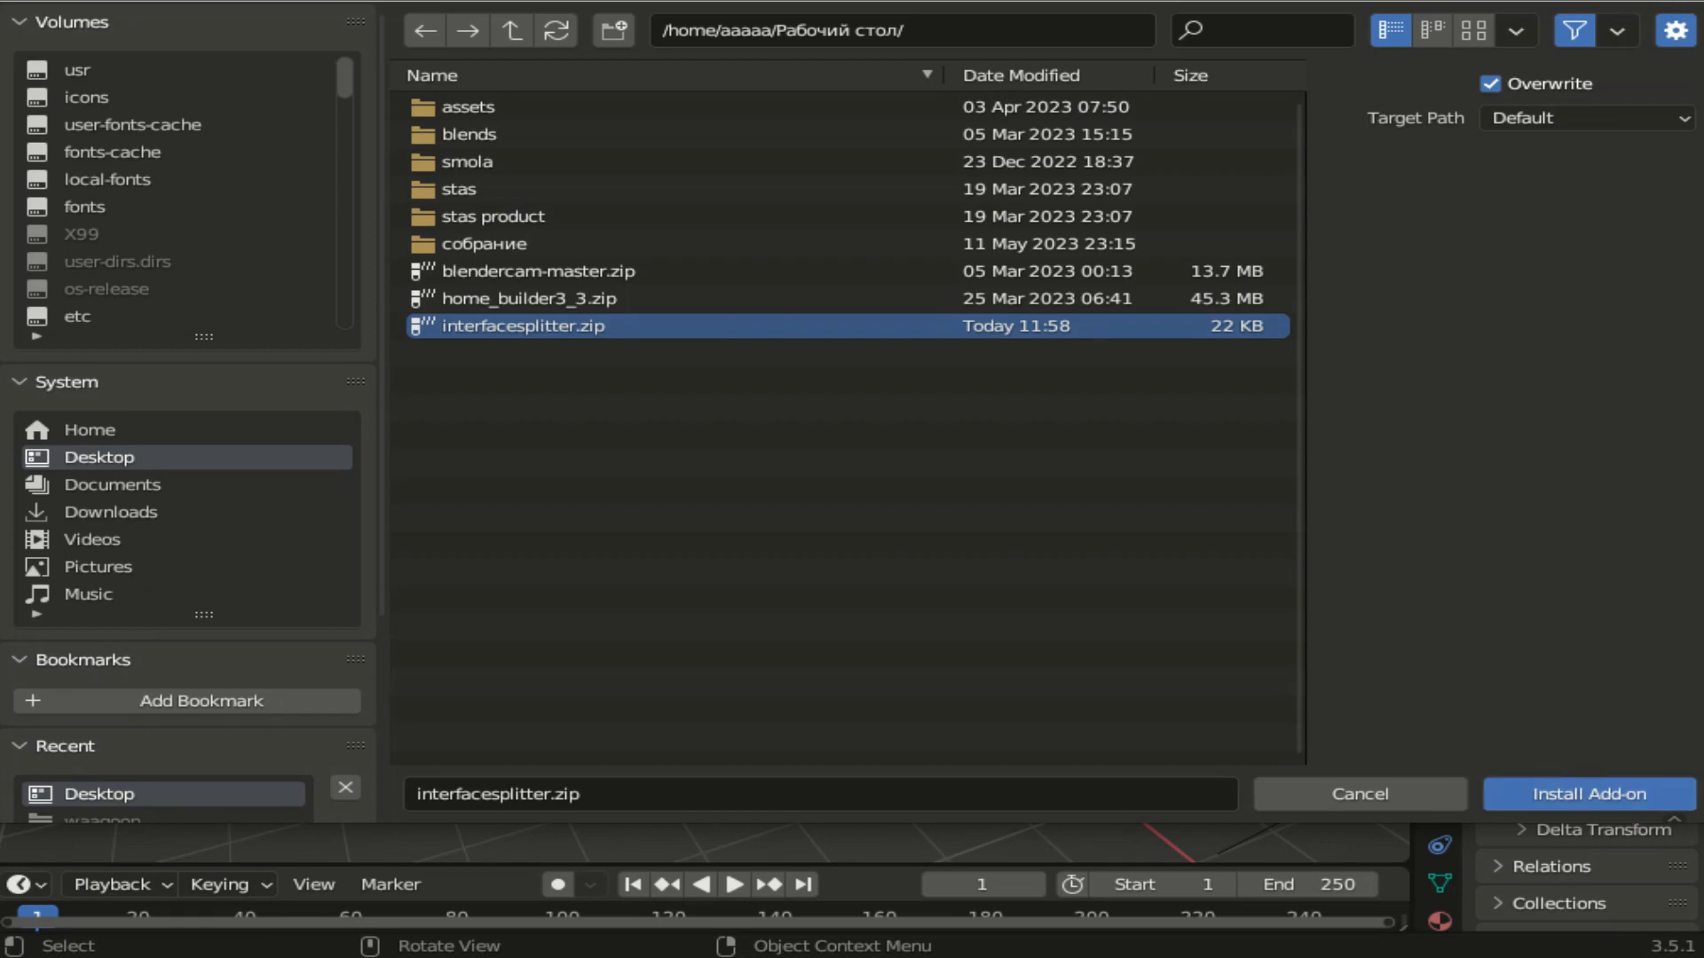
pyautogui.press('Return')
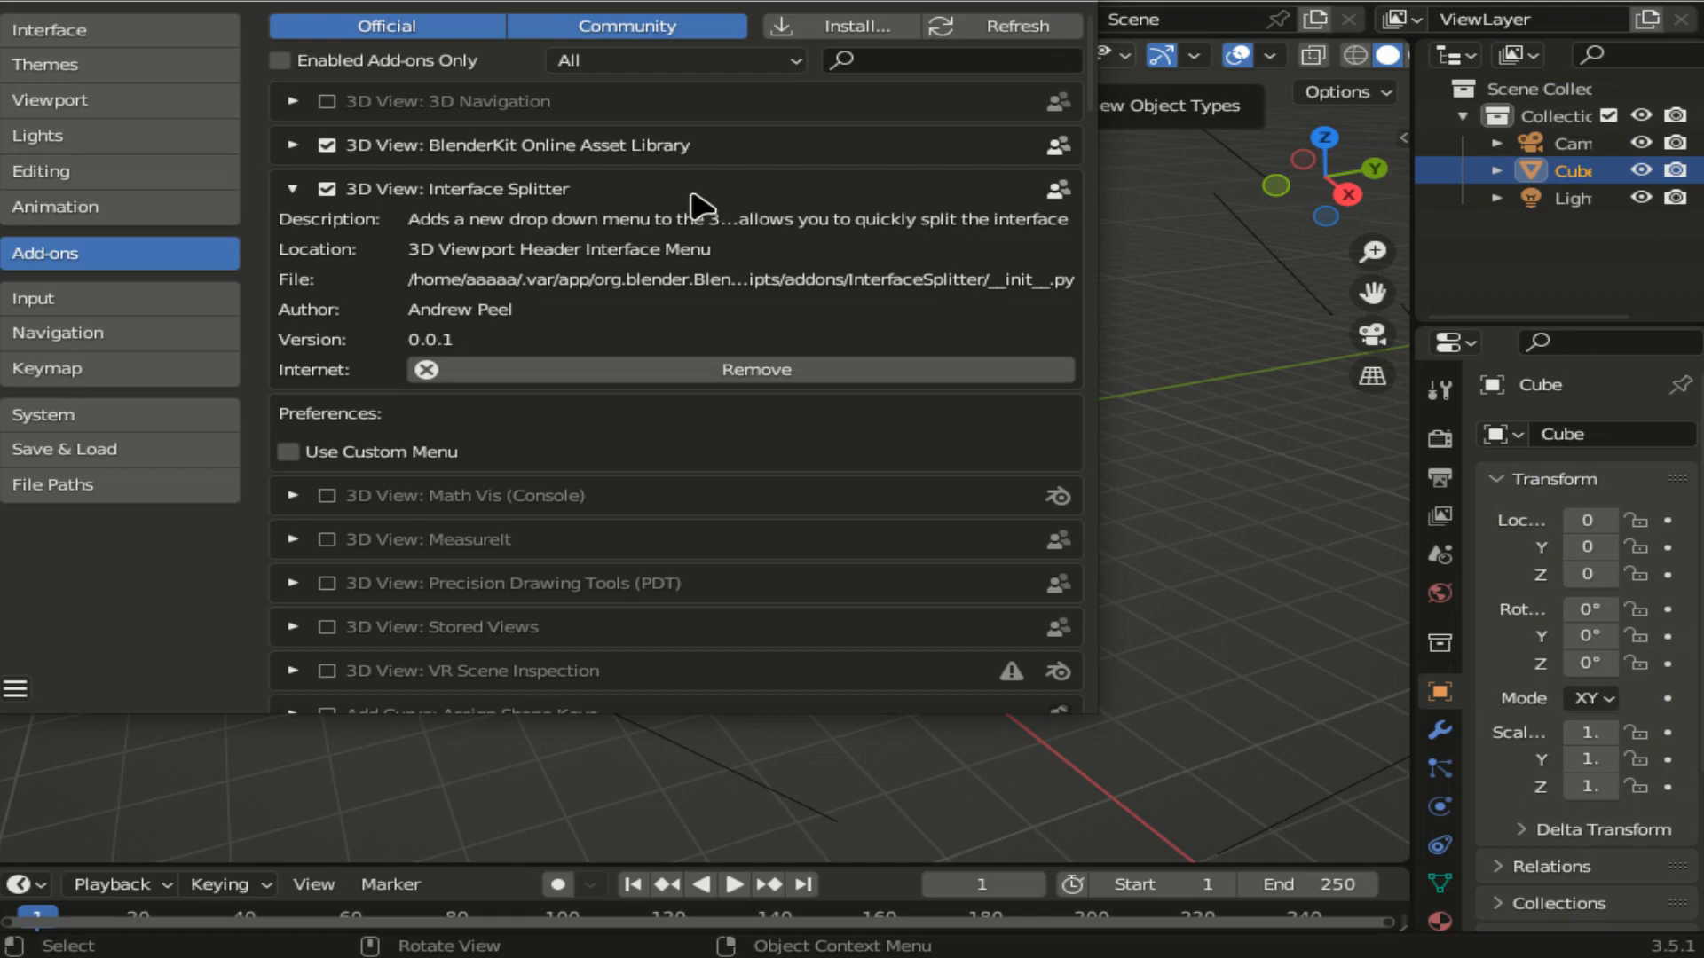
pyautogui.click(892, 57)
pyautogui.click(1081, 3)
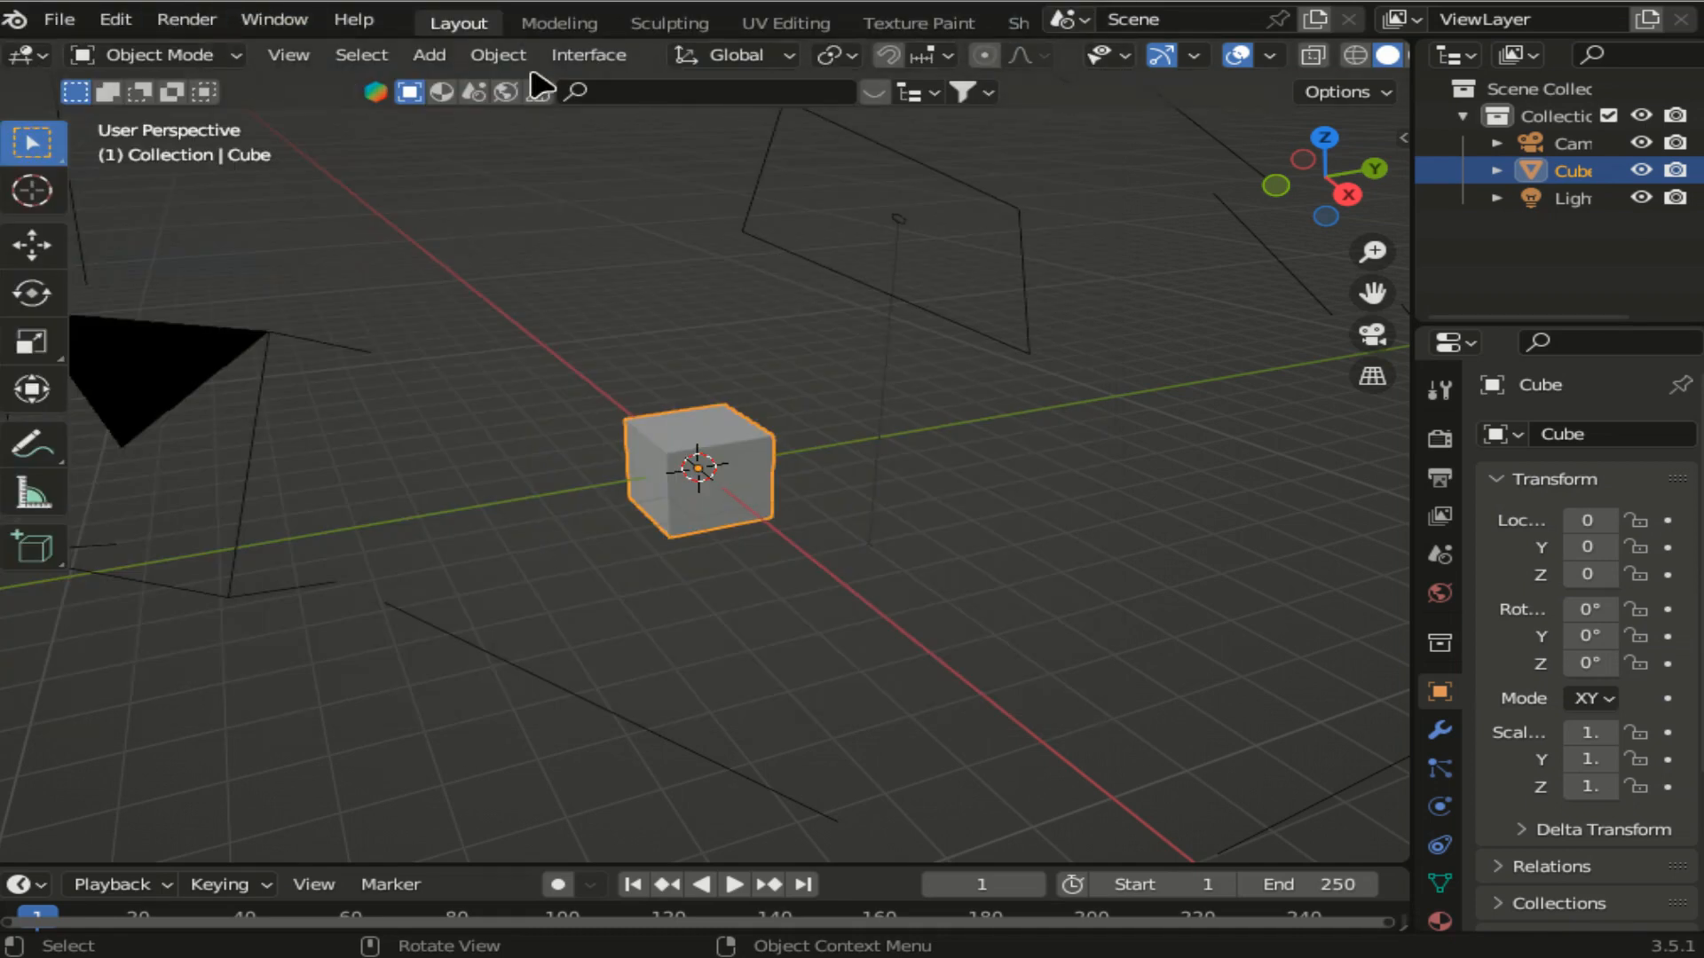
# - Split the 3D viewport with Interface Splitter to add an Outliner area beside it
pyautogui.click(577, 62)
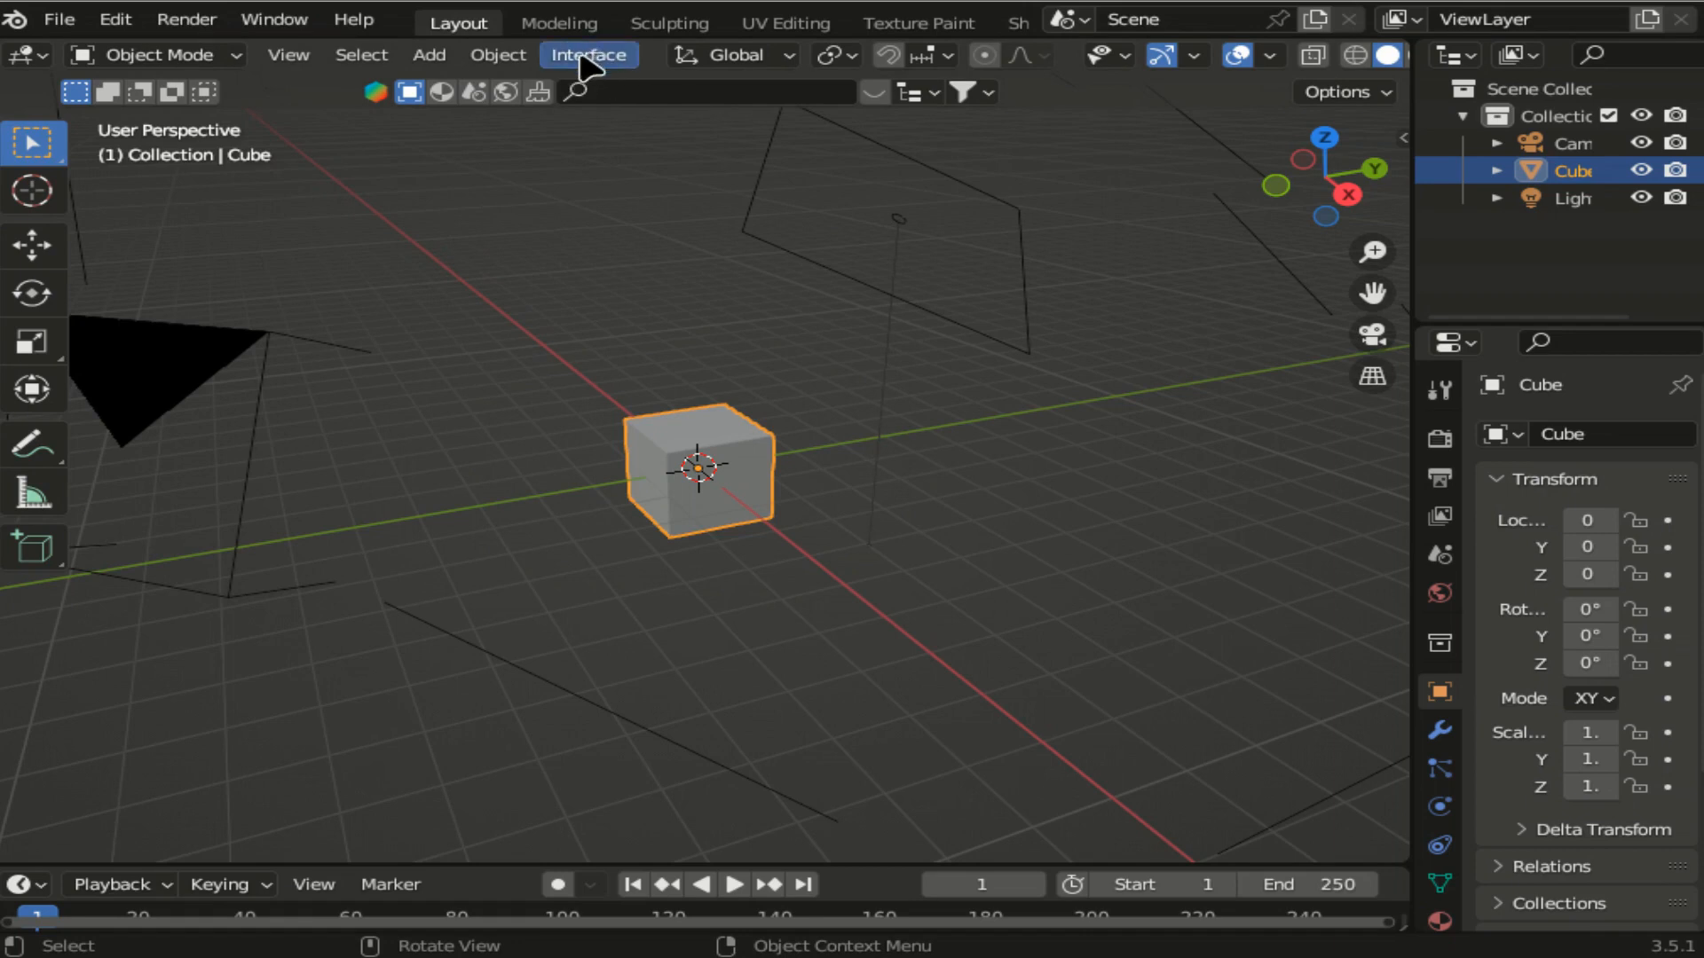
pyautogui.click(582, 64)
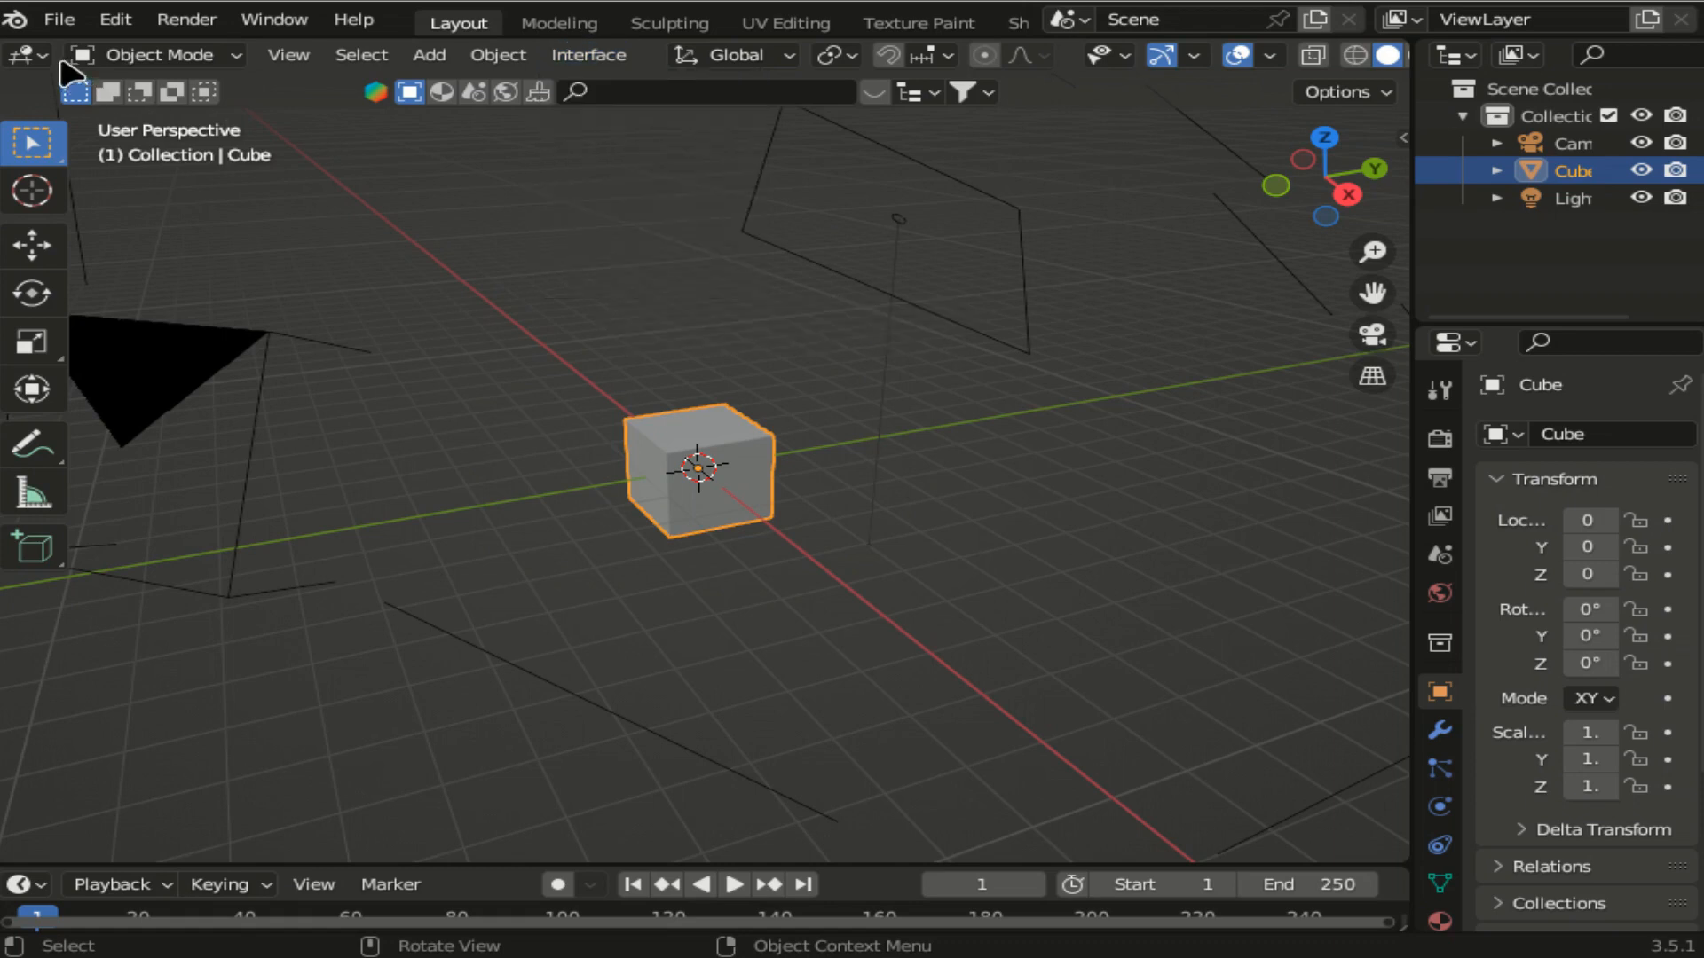
pyautogui.click(30, 56)
pyautogui.click(587, 57)
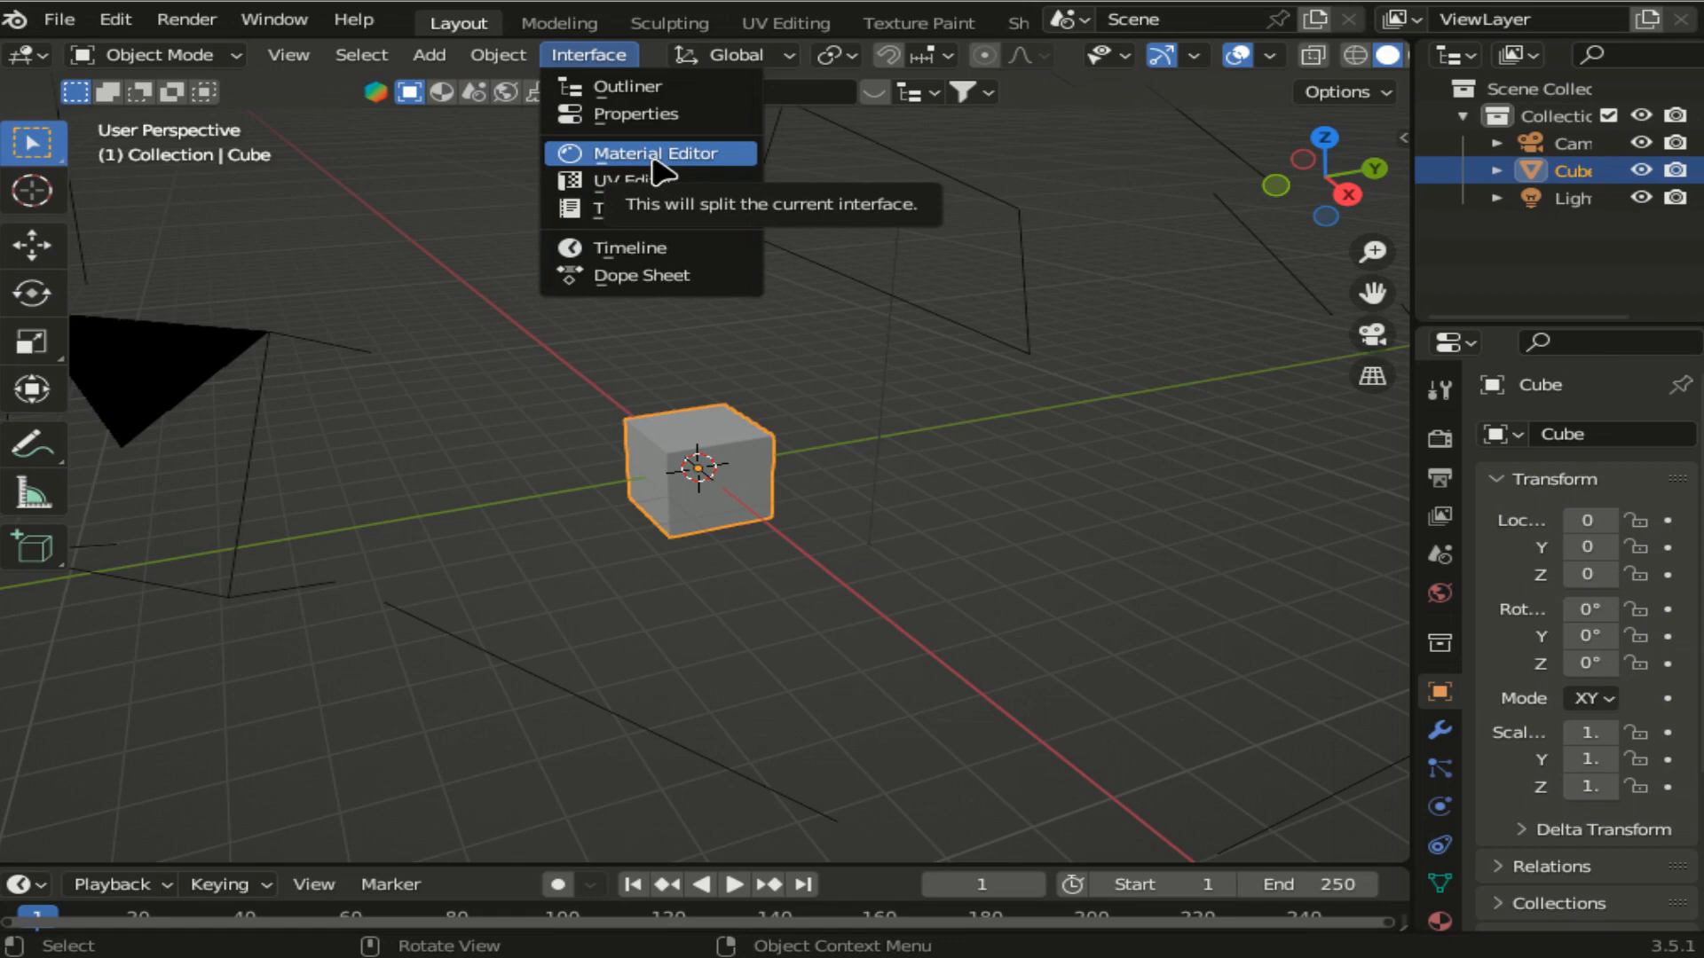
pyautogui.click(635, 88)
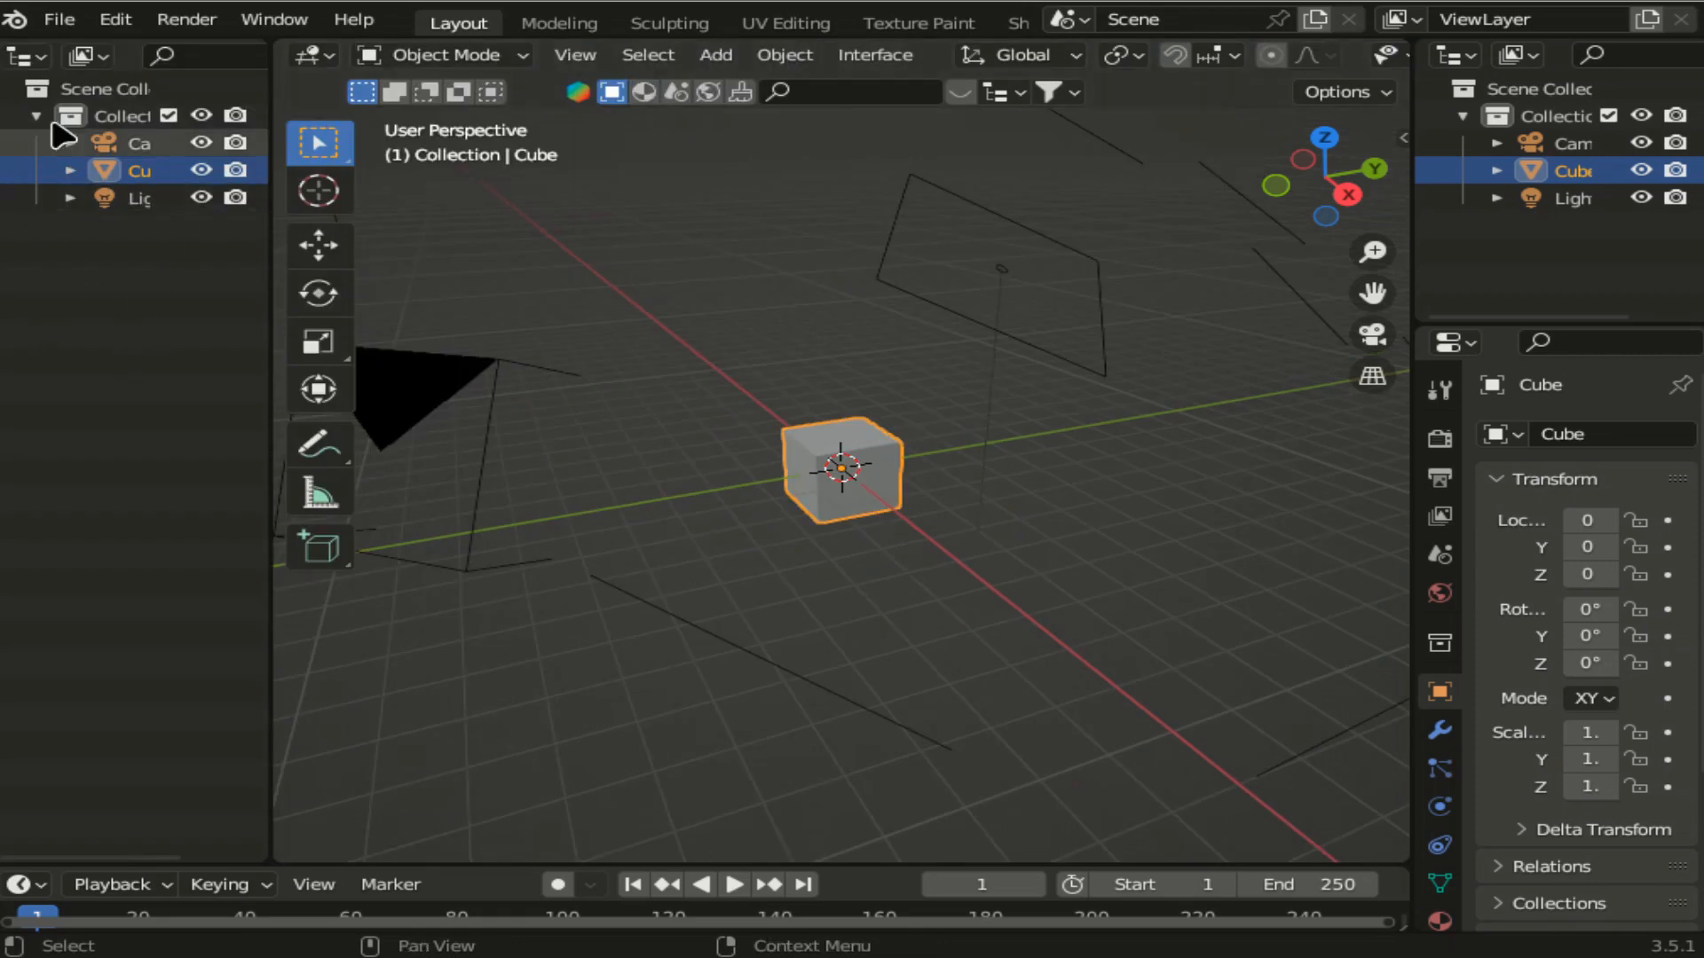
# - View the editor types available for the new Outliner area and merge that area back into the 3D viewport
pyautogui.click(22, 57)
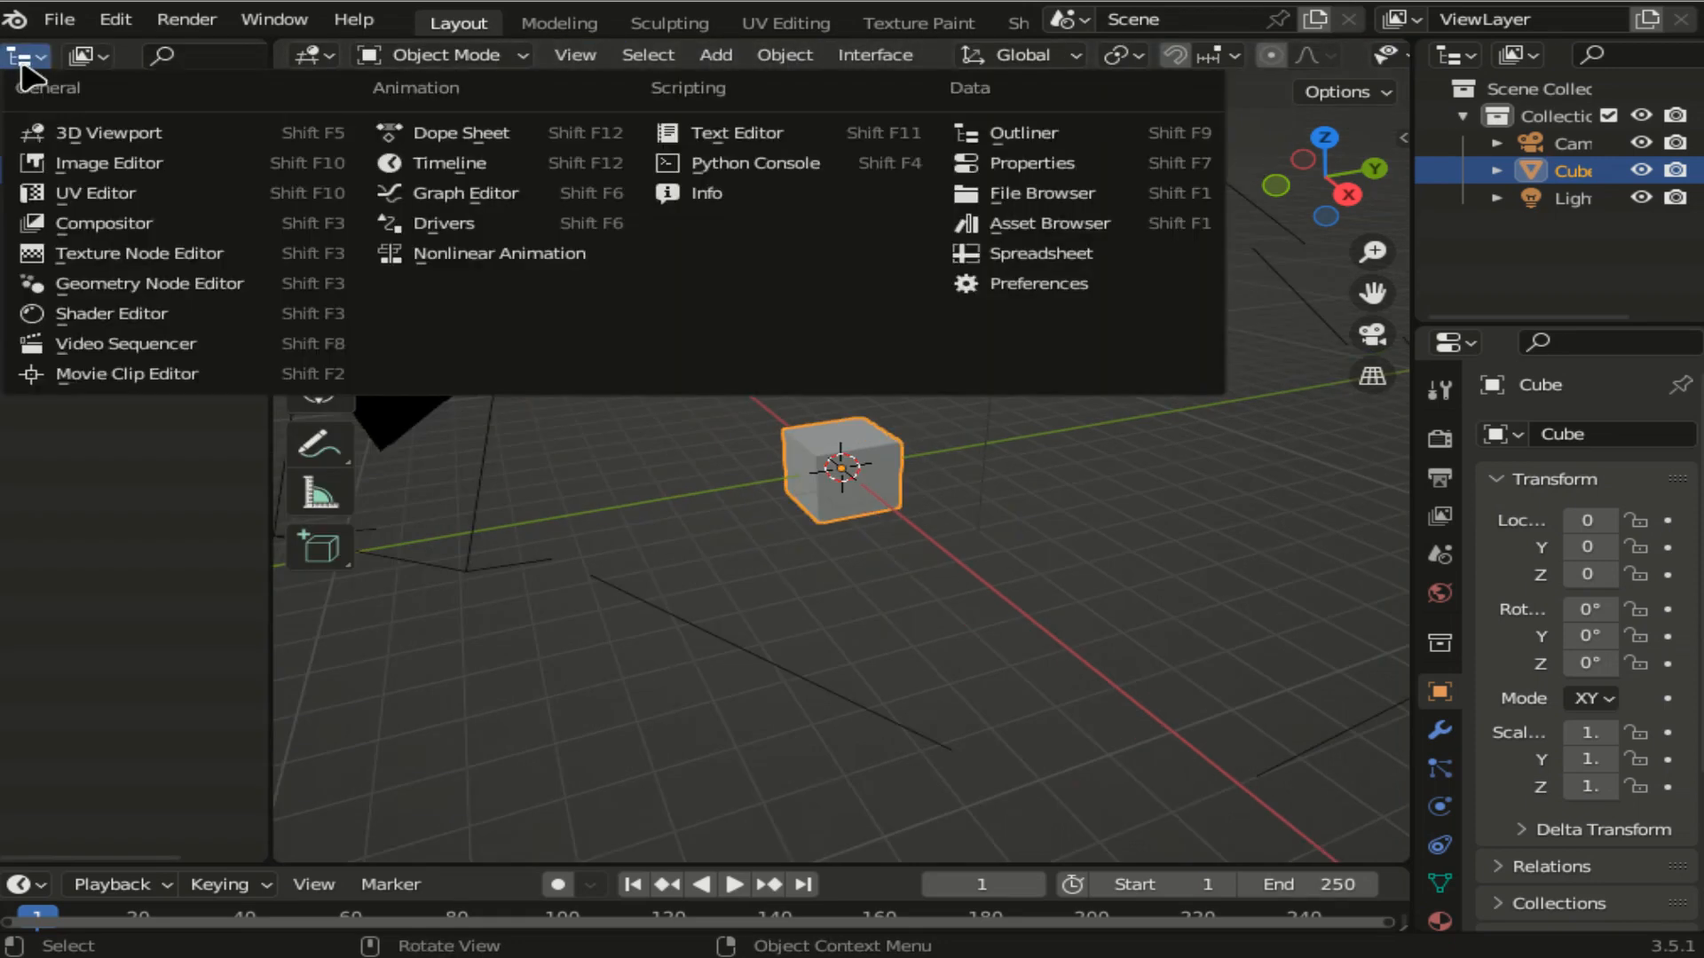
pyautogui.click(22, 56)
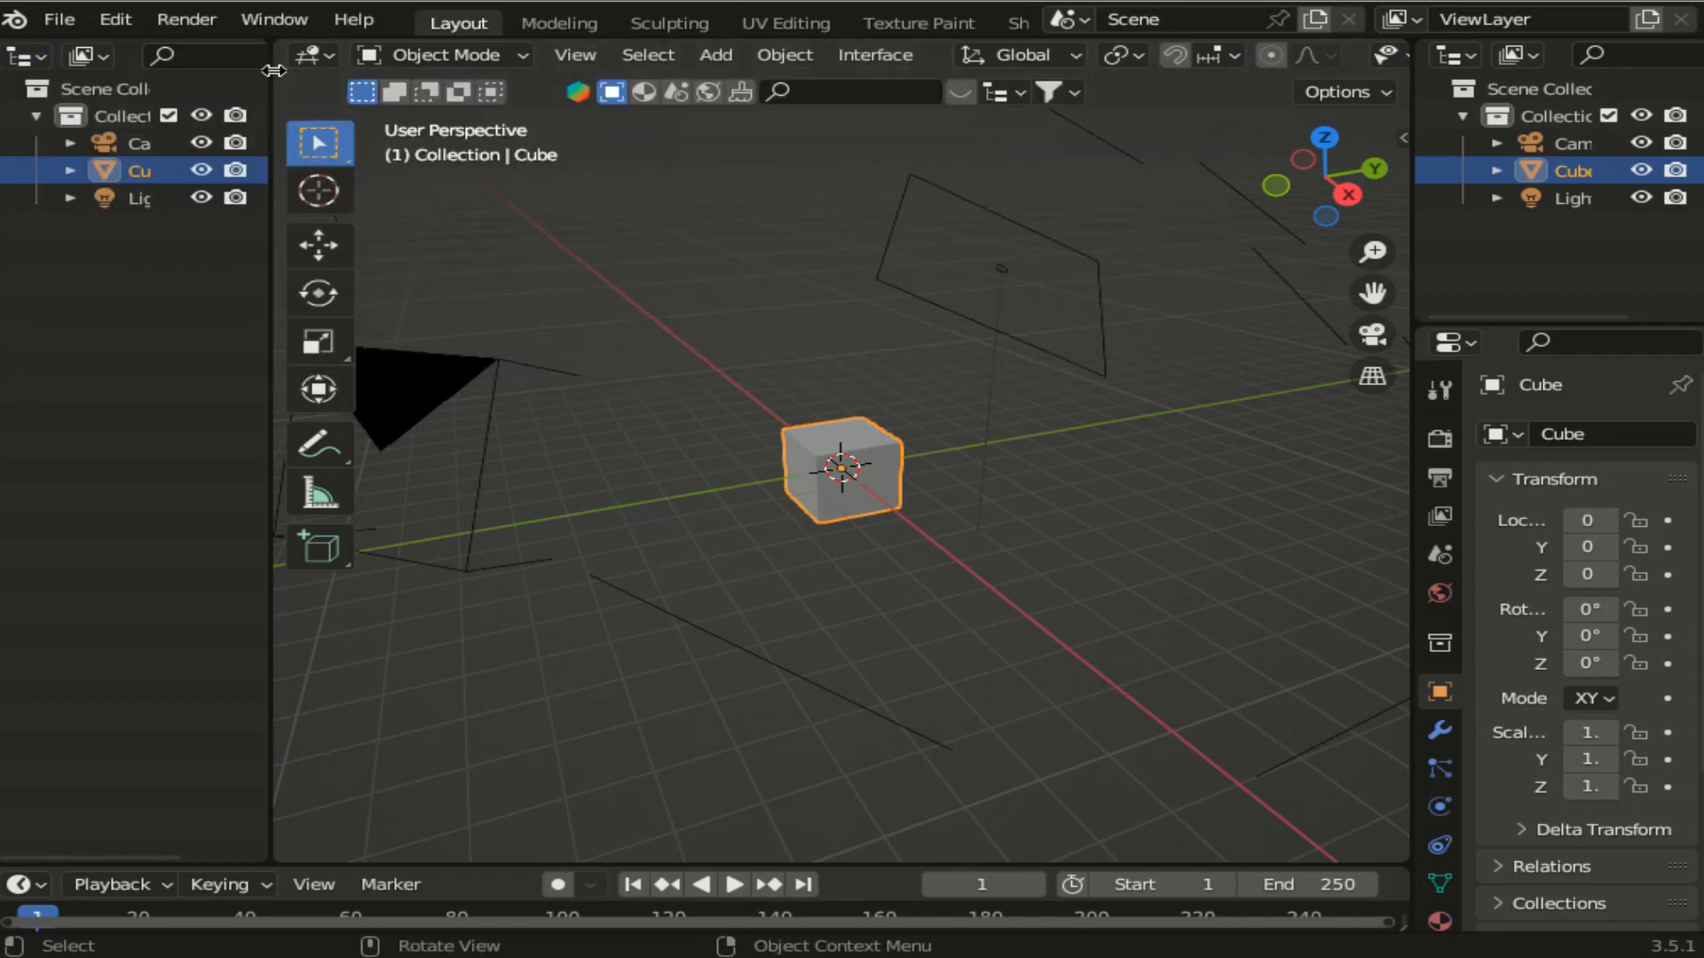
pyautogui.moveTo(283, 53); pyautogui.dragTo(236, 69)
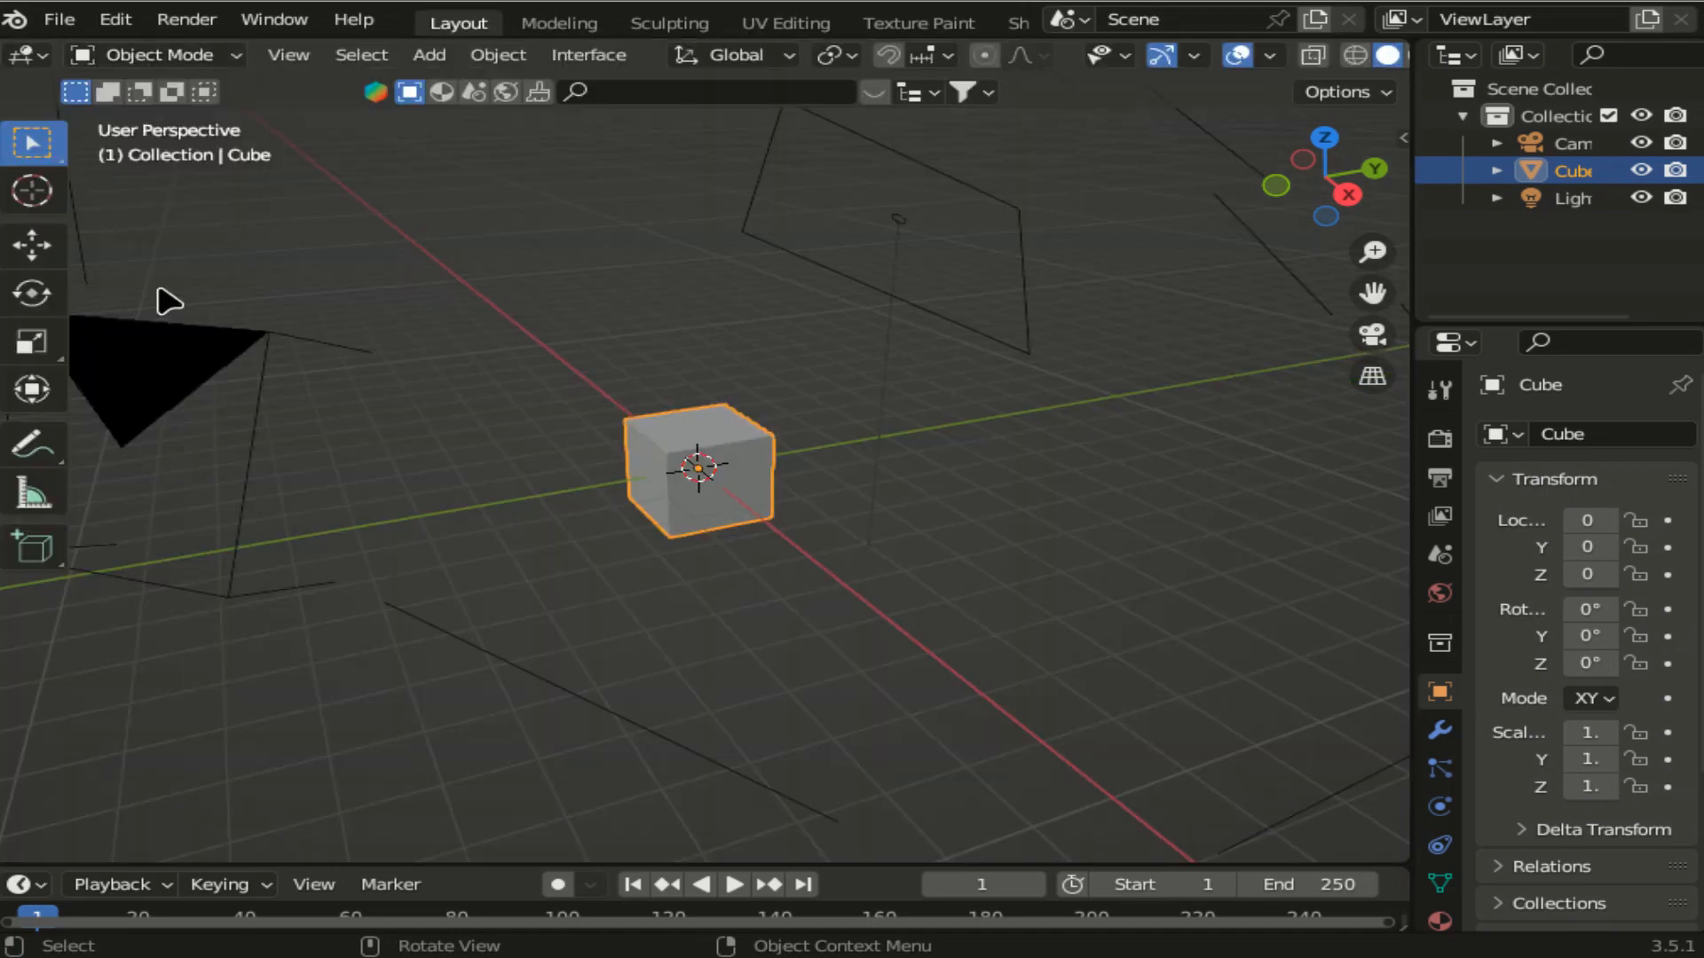
# - Find the Interface Splitter add-on in the preferences by searching for "inter" and enable Use Custom Menu
pyautogui.click(599, 62)
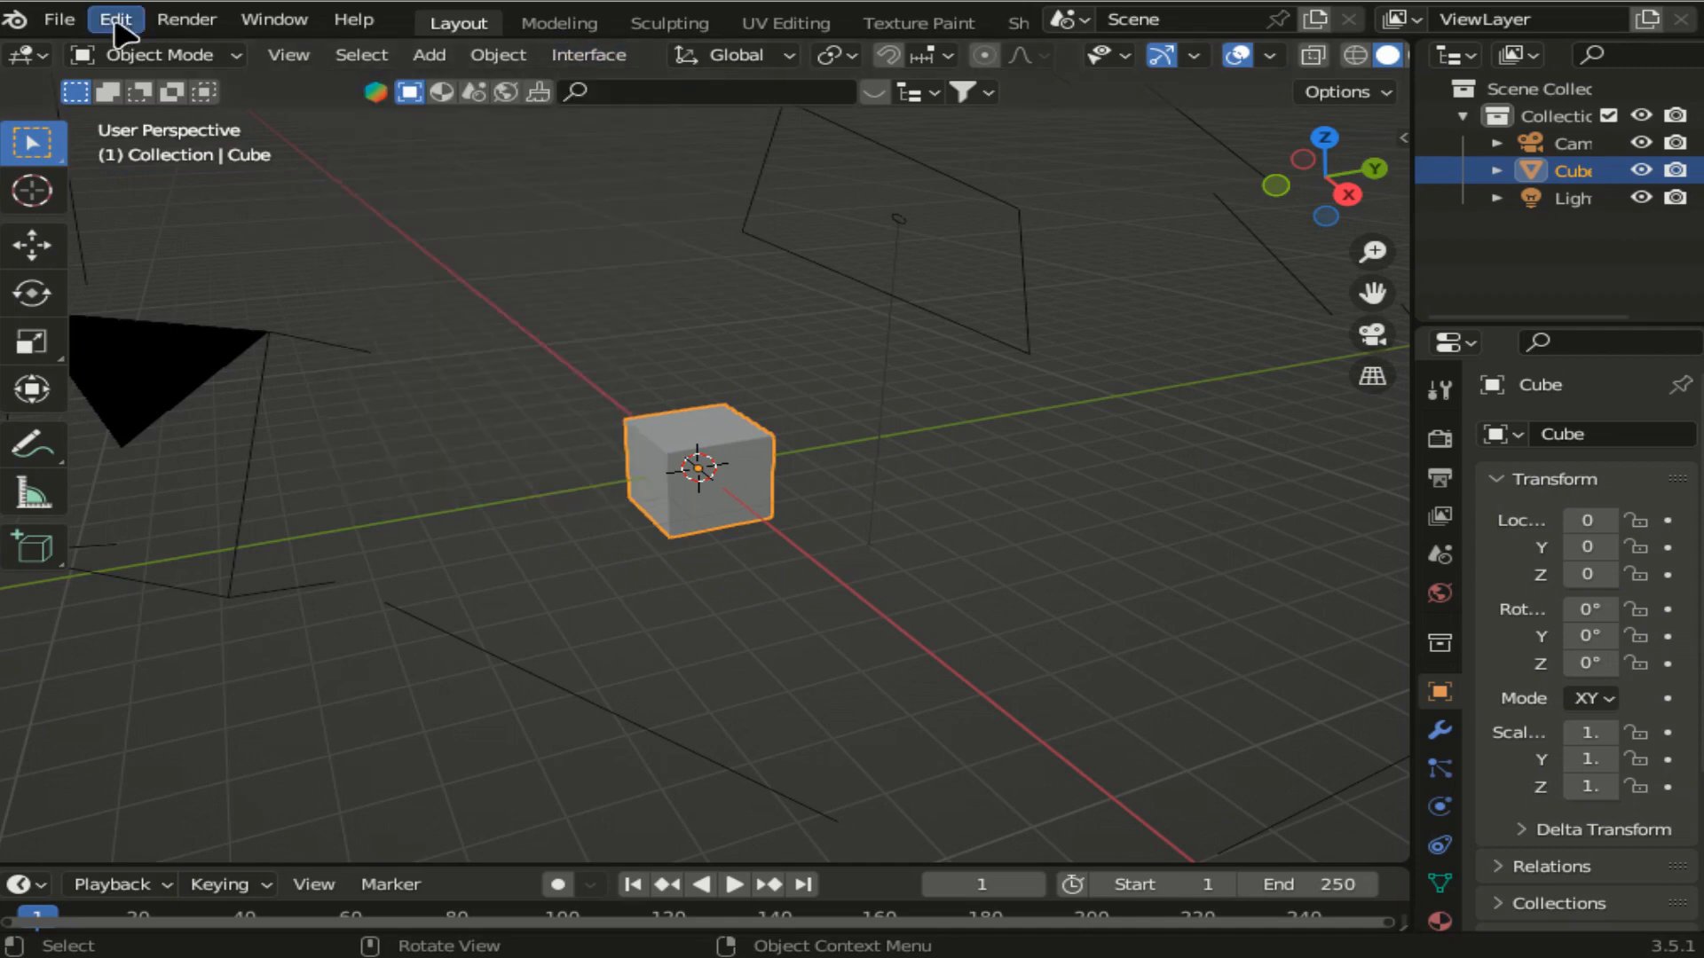
pyautogui.click(119, 27)
pyautogui.click(198, 414)
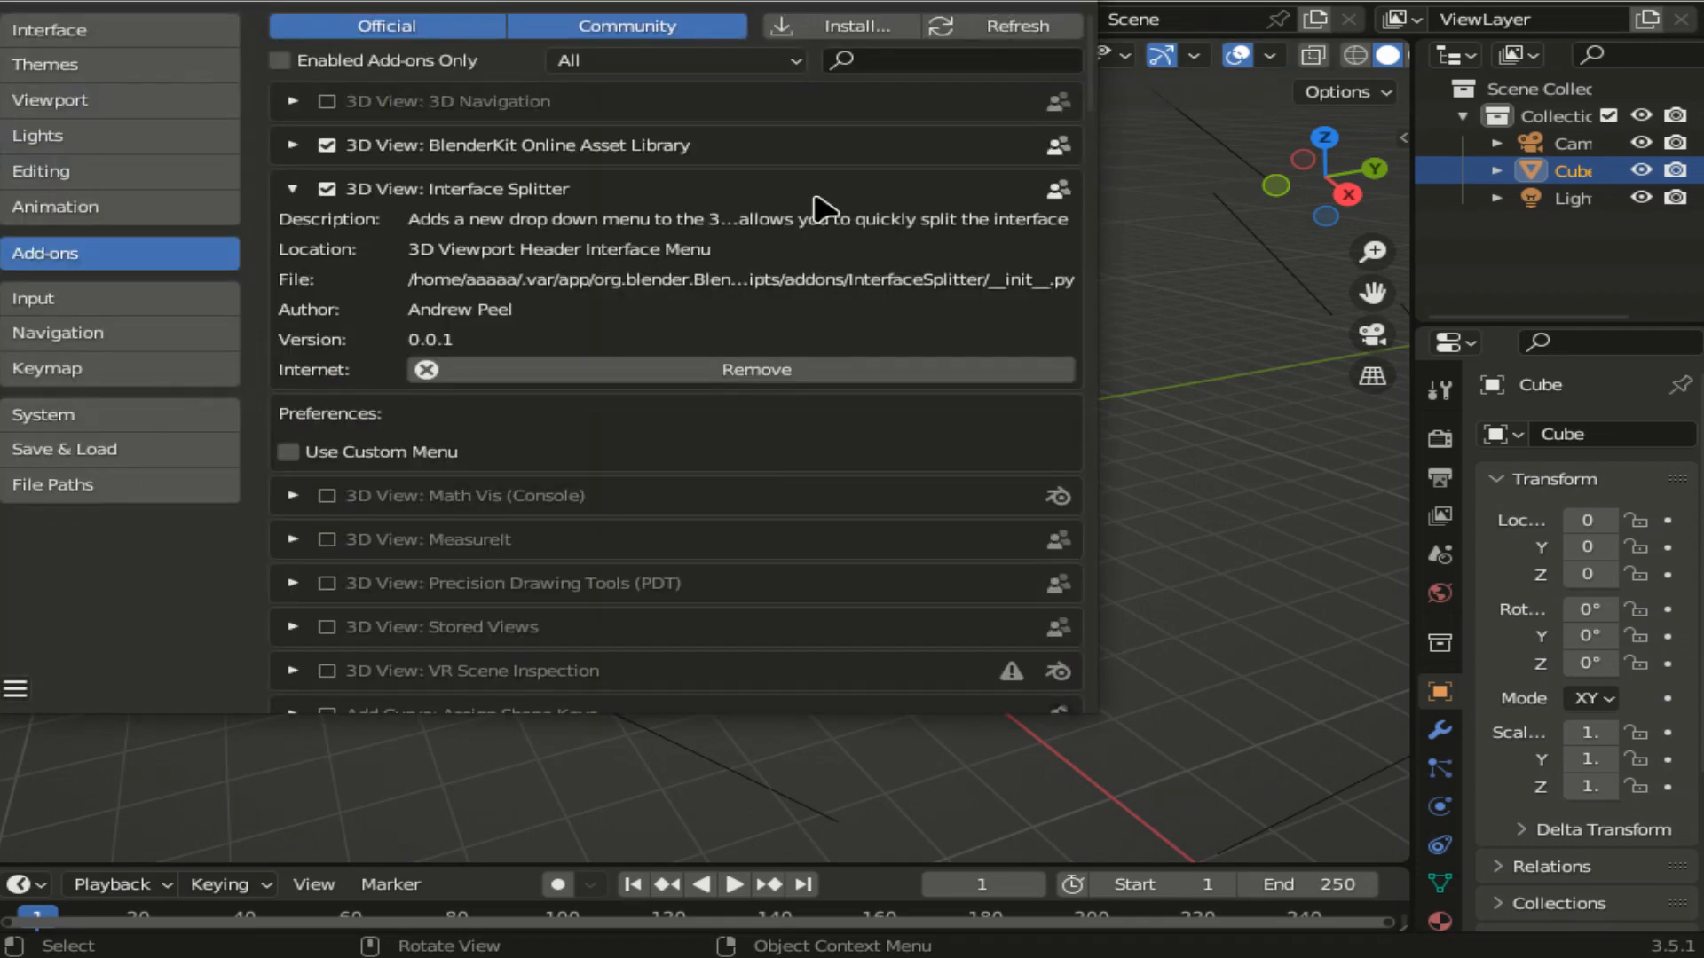
pyautogui.click(931, 53)
pyautogui.write('inter')
pyautogui.press('Return')
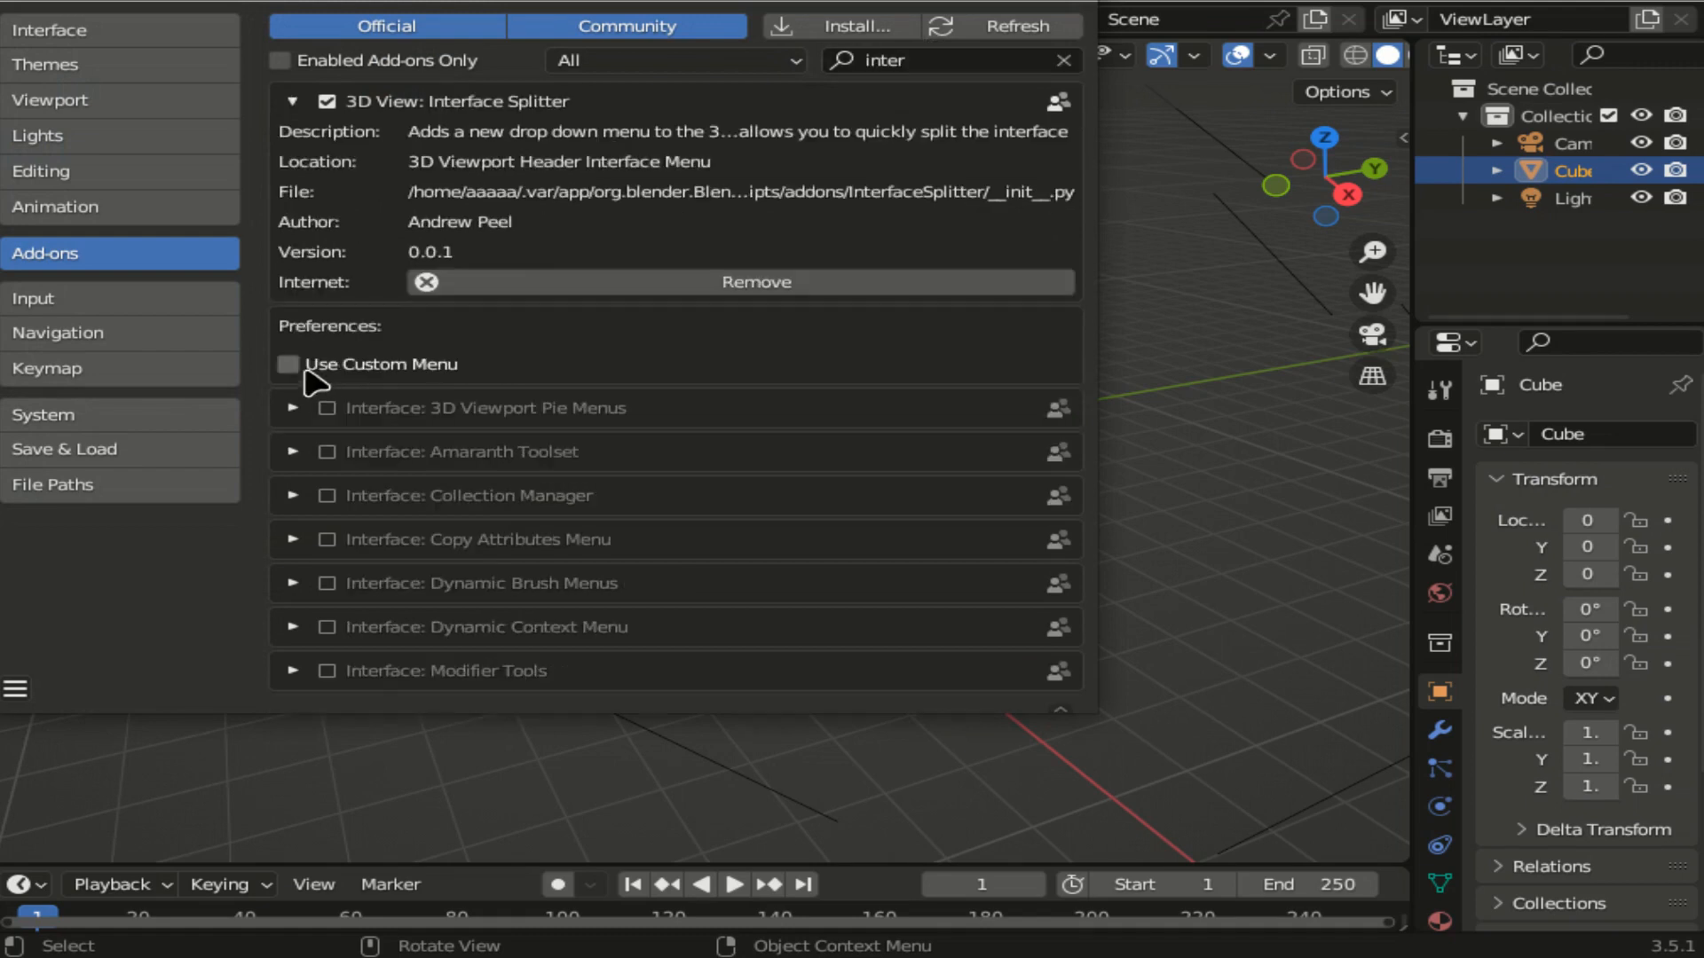
pyautogui.click(289, 364)
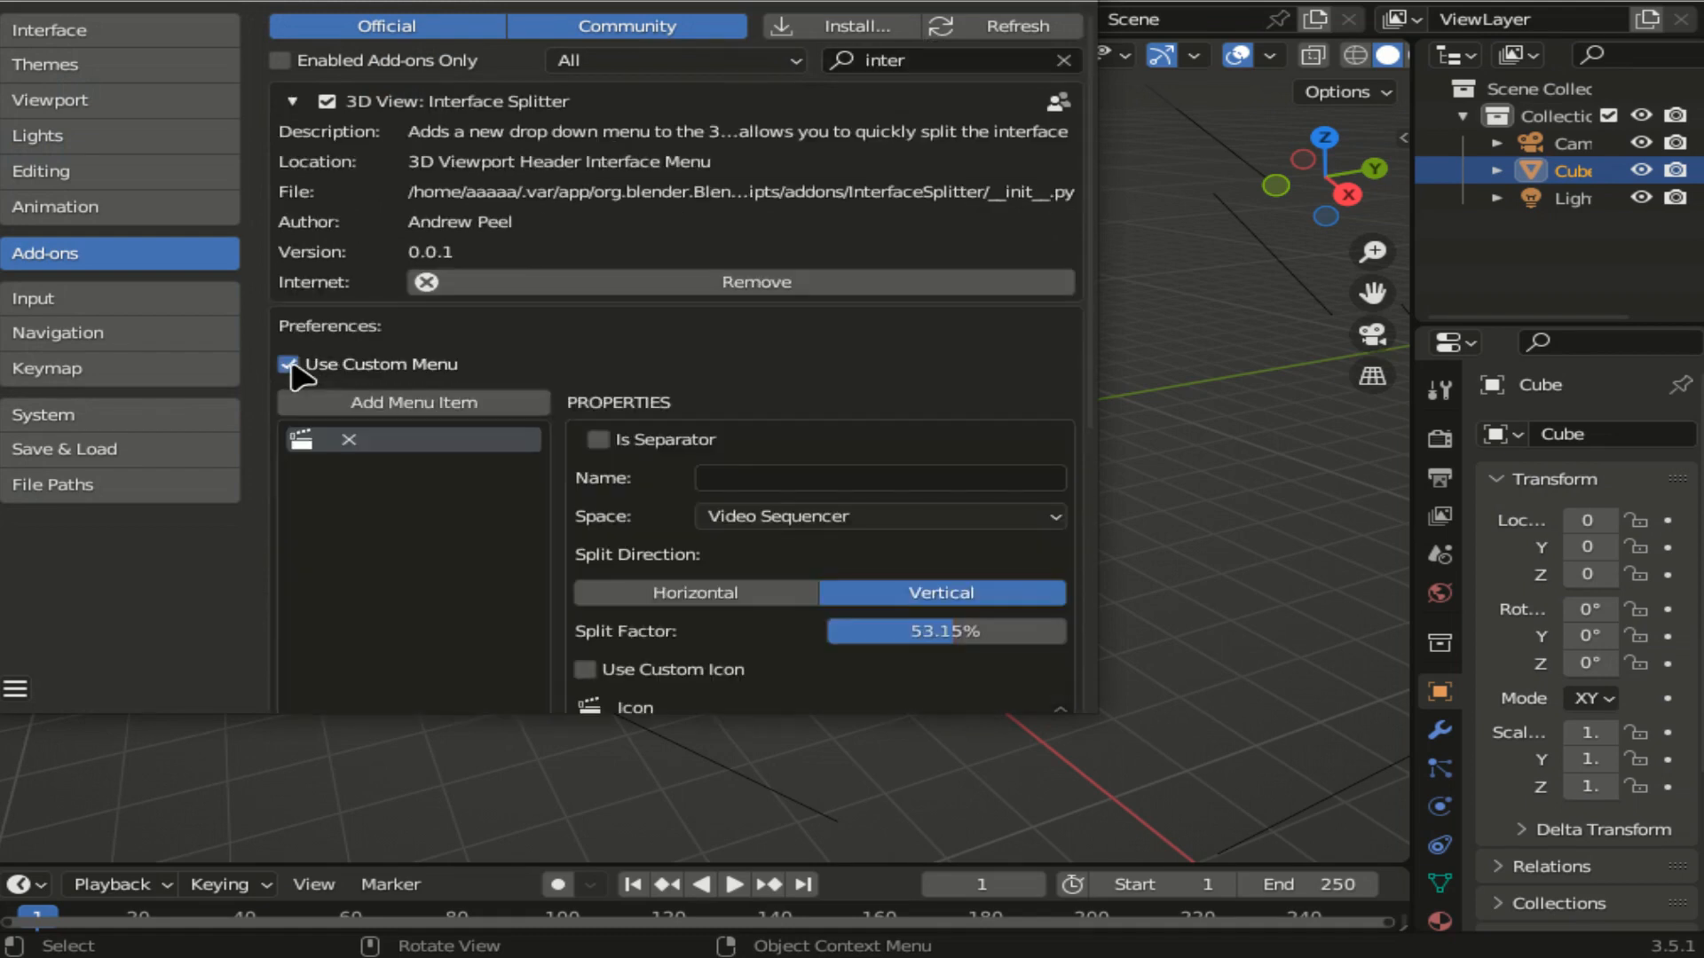
pyautogui.moveTo(1087, 152); pyautogui.dragTo(1069, 282)
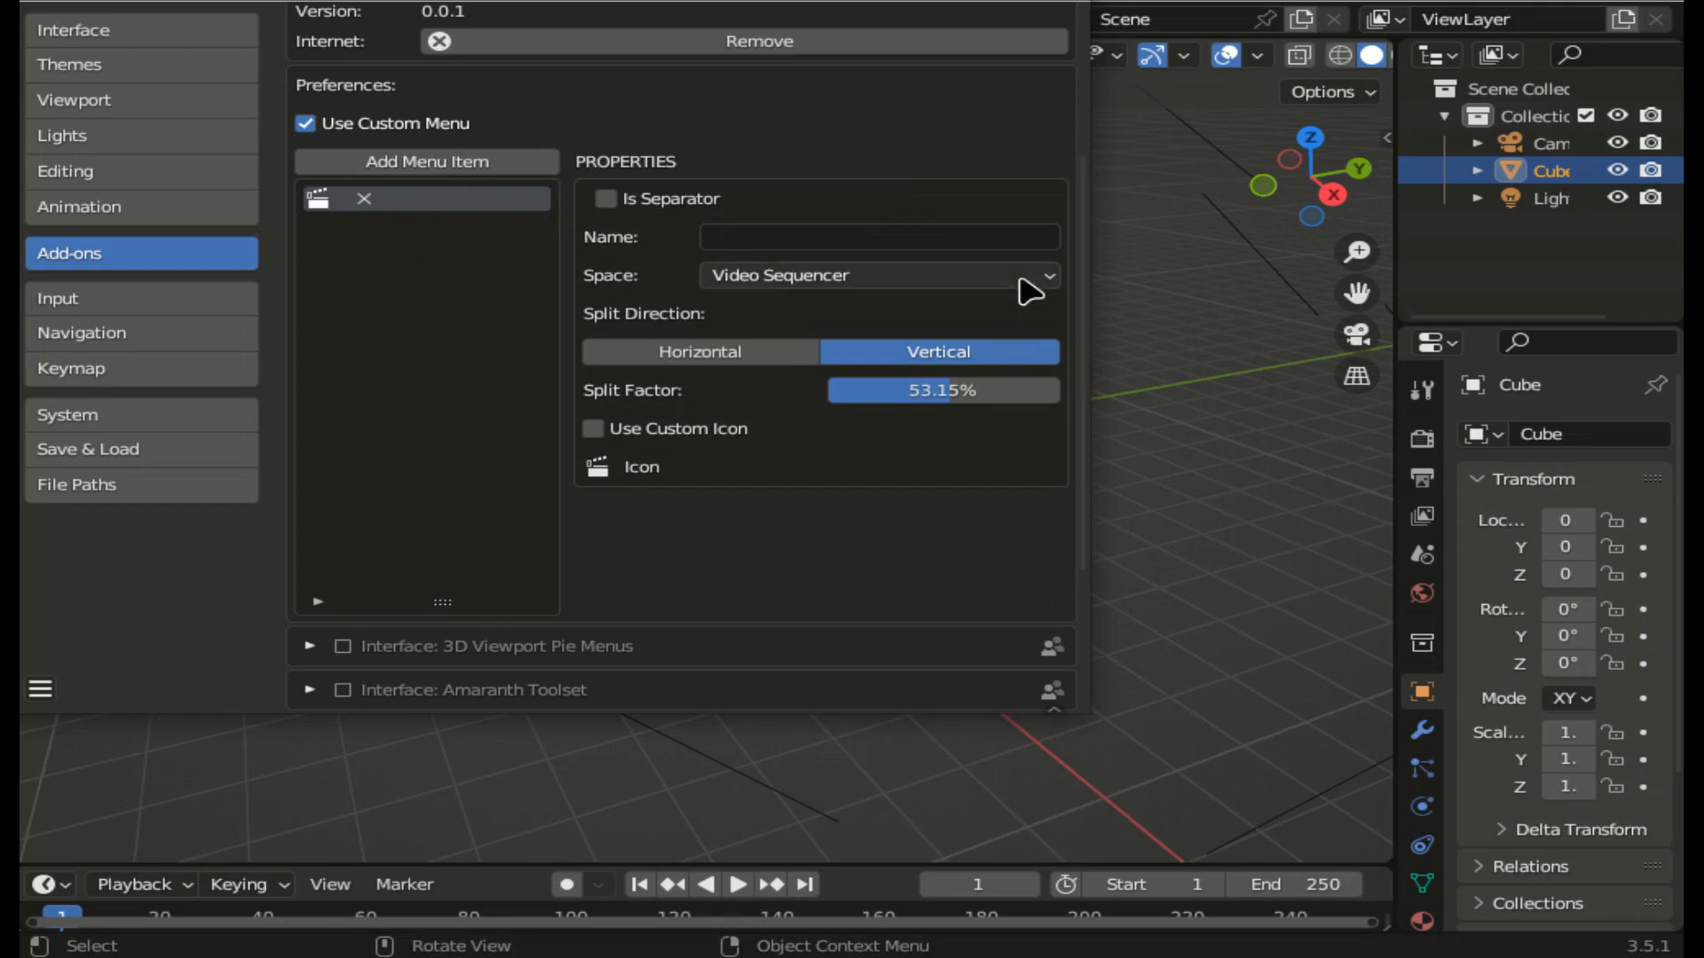
# - Configure the custom menu item with the Python Console space, Vertical split direction, a 52.45% split factor and the name python
pyautogui.click(1045, 275)
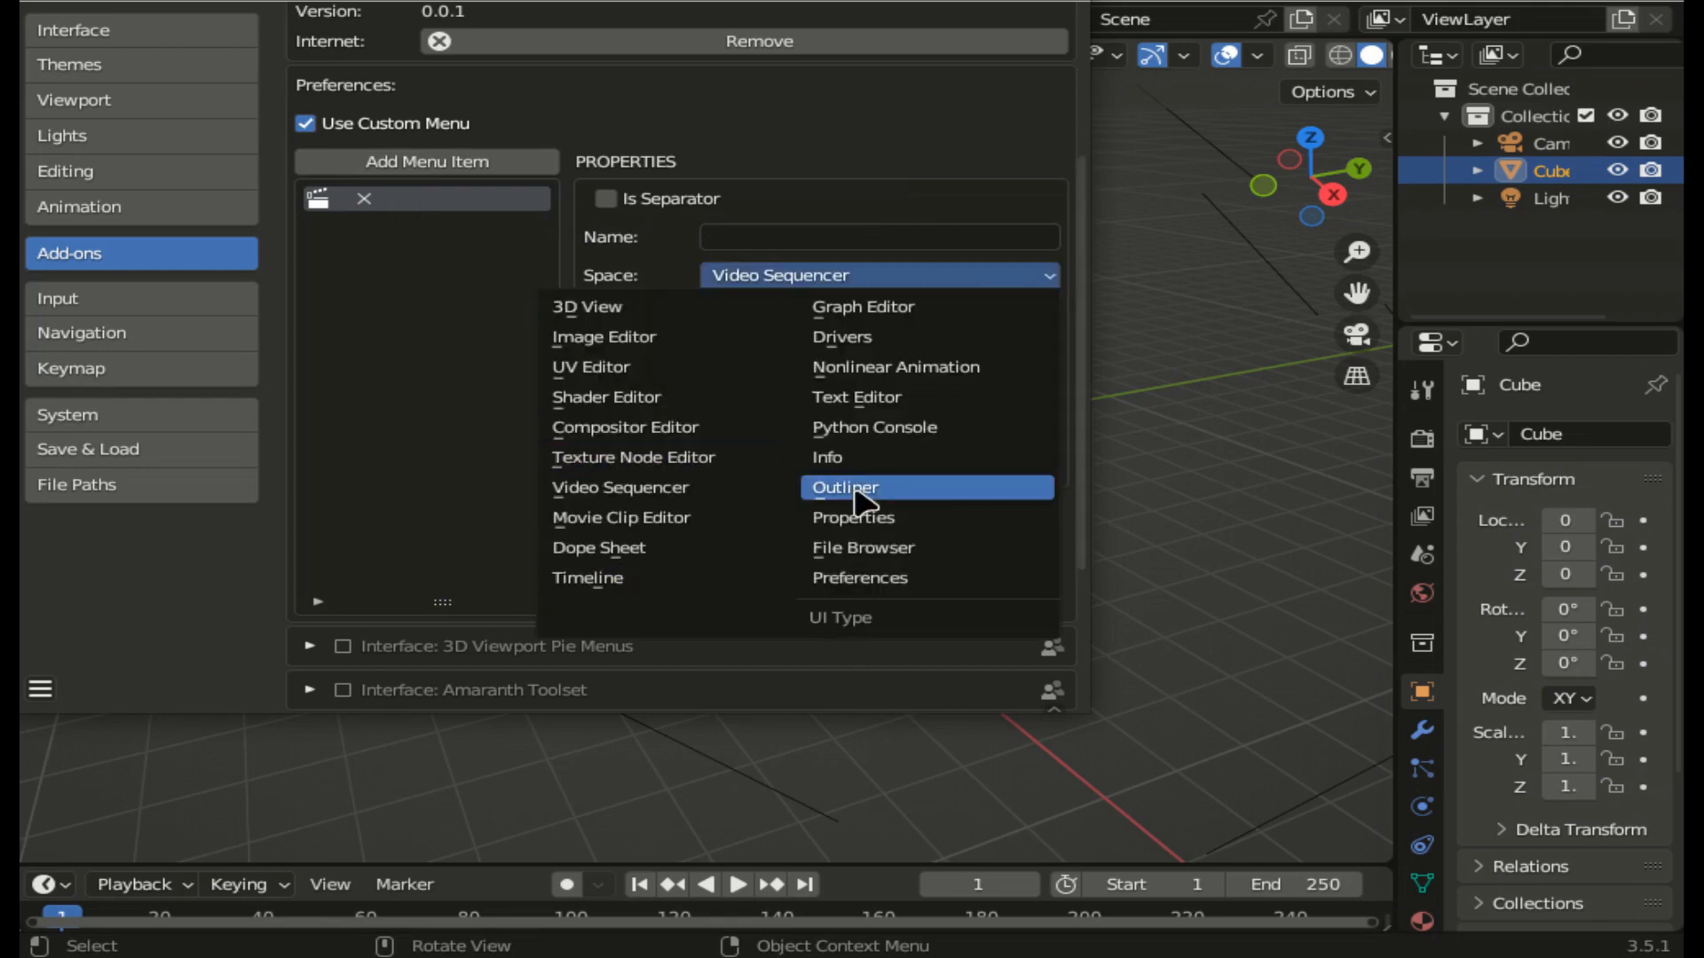
pyautogui.click(856, 431)
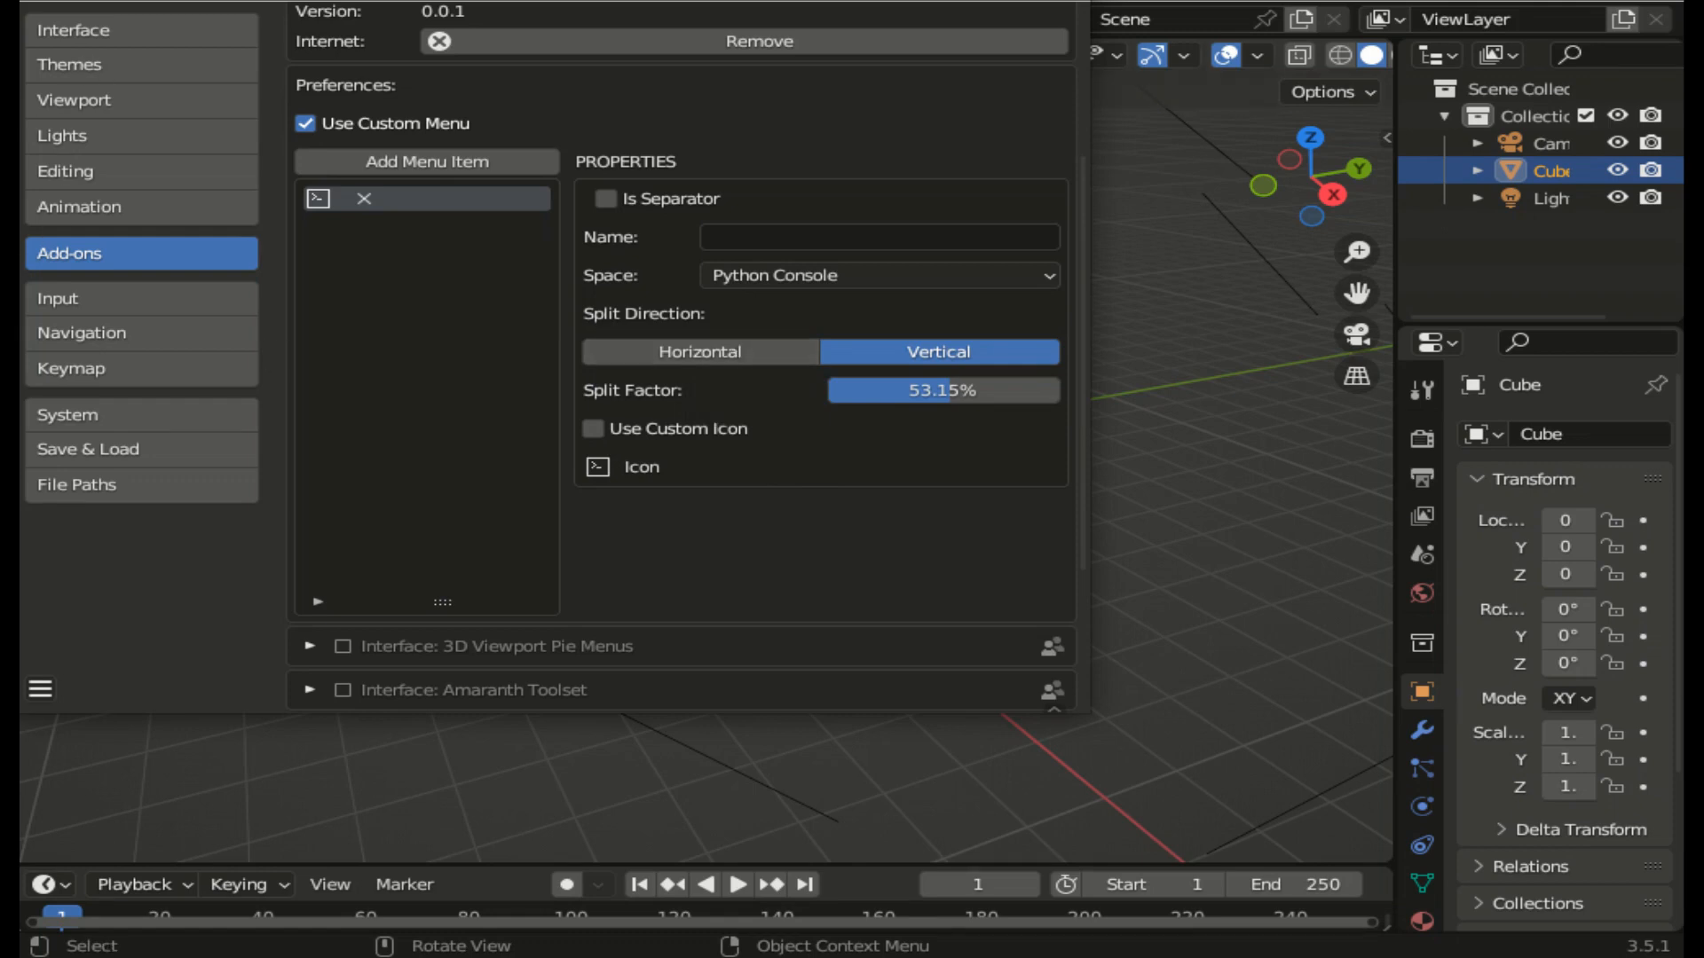
pyautogui.click(696, 355)
pyautogui.click(838, 357)
pyautogui.click(748, 359)
pyautogui.click(928, 355)
pyautogui.moveTo(954, 396)
pyautogui.mouseDown()
pyautogui.moveTo(970, 397)
pyautogui.moveTo(881, 396)
pyautogui.moveTo(1013, 397)
pyautogui.moveTo(842, 390)
pyautogui.moveTo(950, 391)
pyautogui.mouseUp()
pyautogui.click(777, 231)
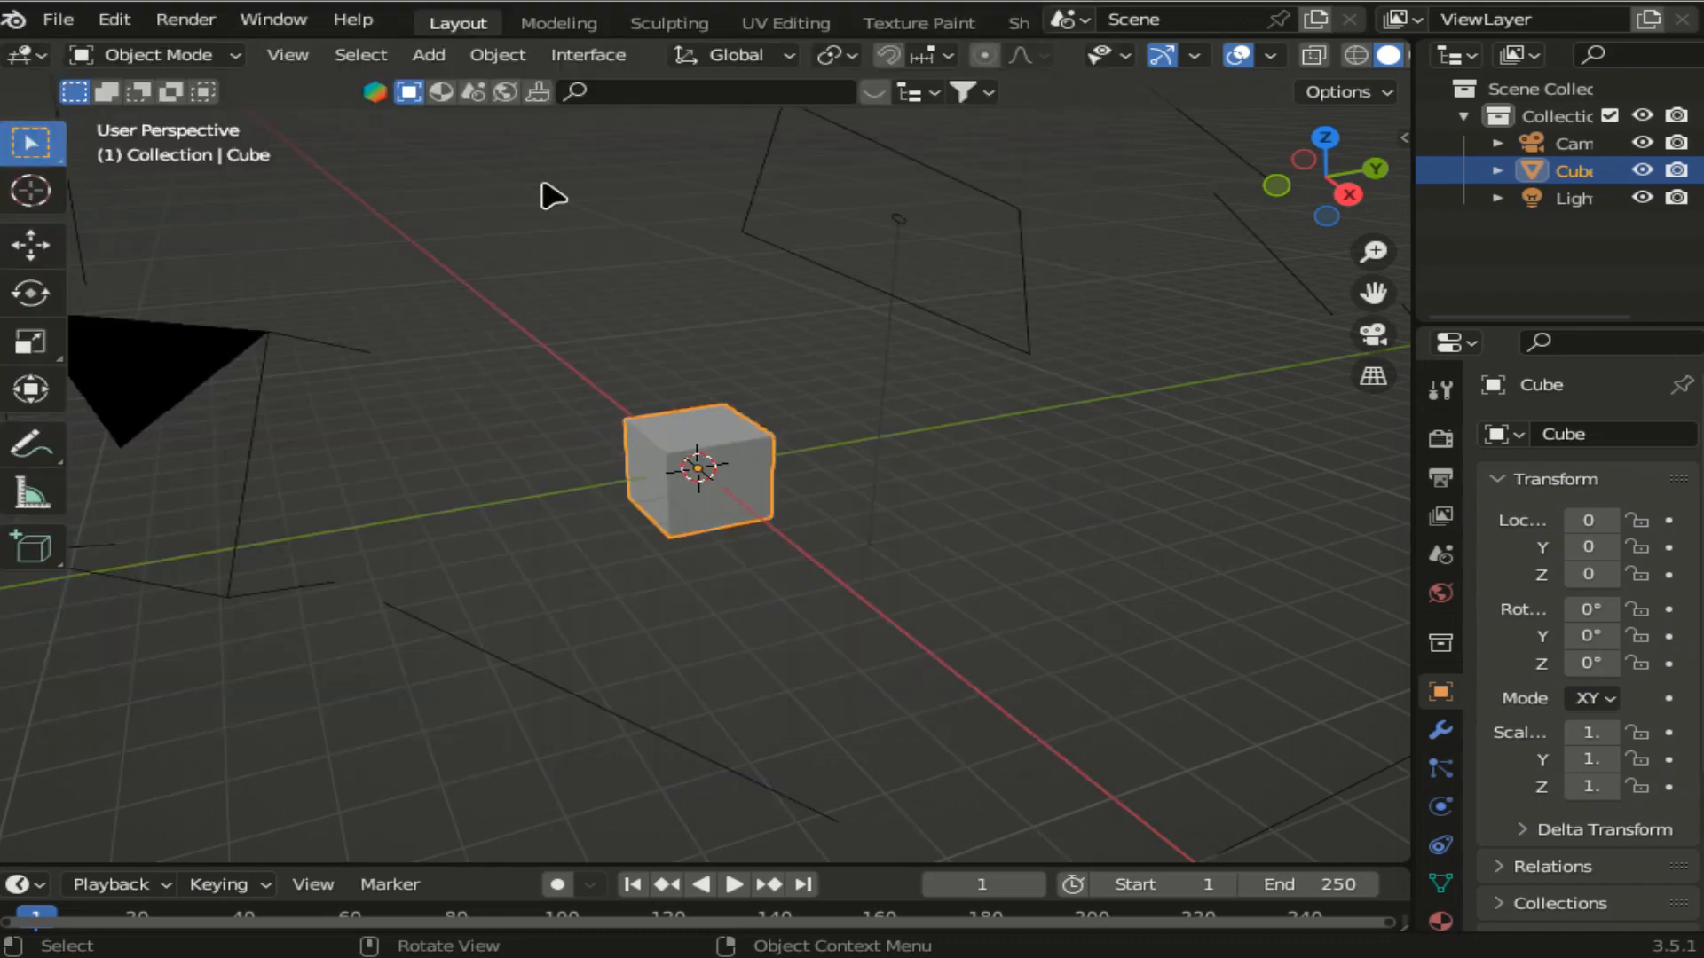
# - Examine the customised Interface options and the viewport's standard list of editor types
pyautogui.click(621, 55)
pyautogui.click(596, 58)
pyautogui.click(28, 56)
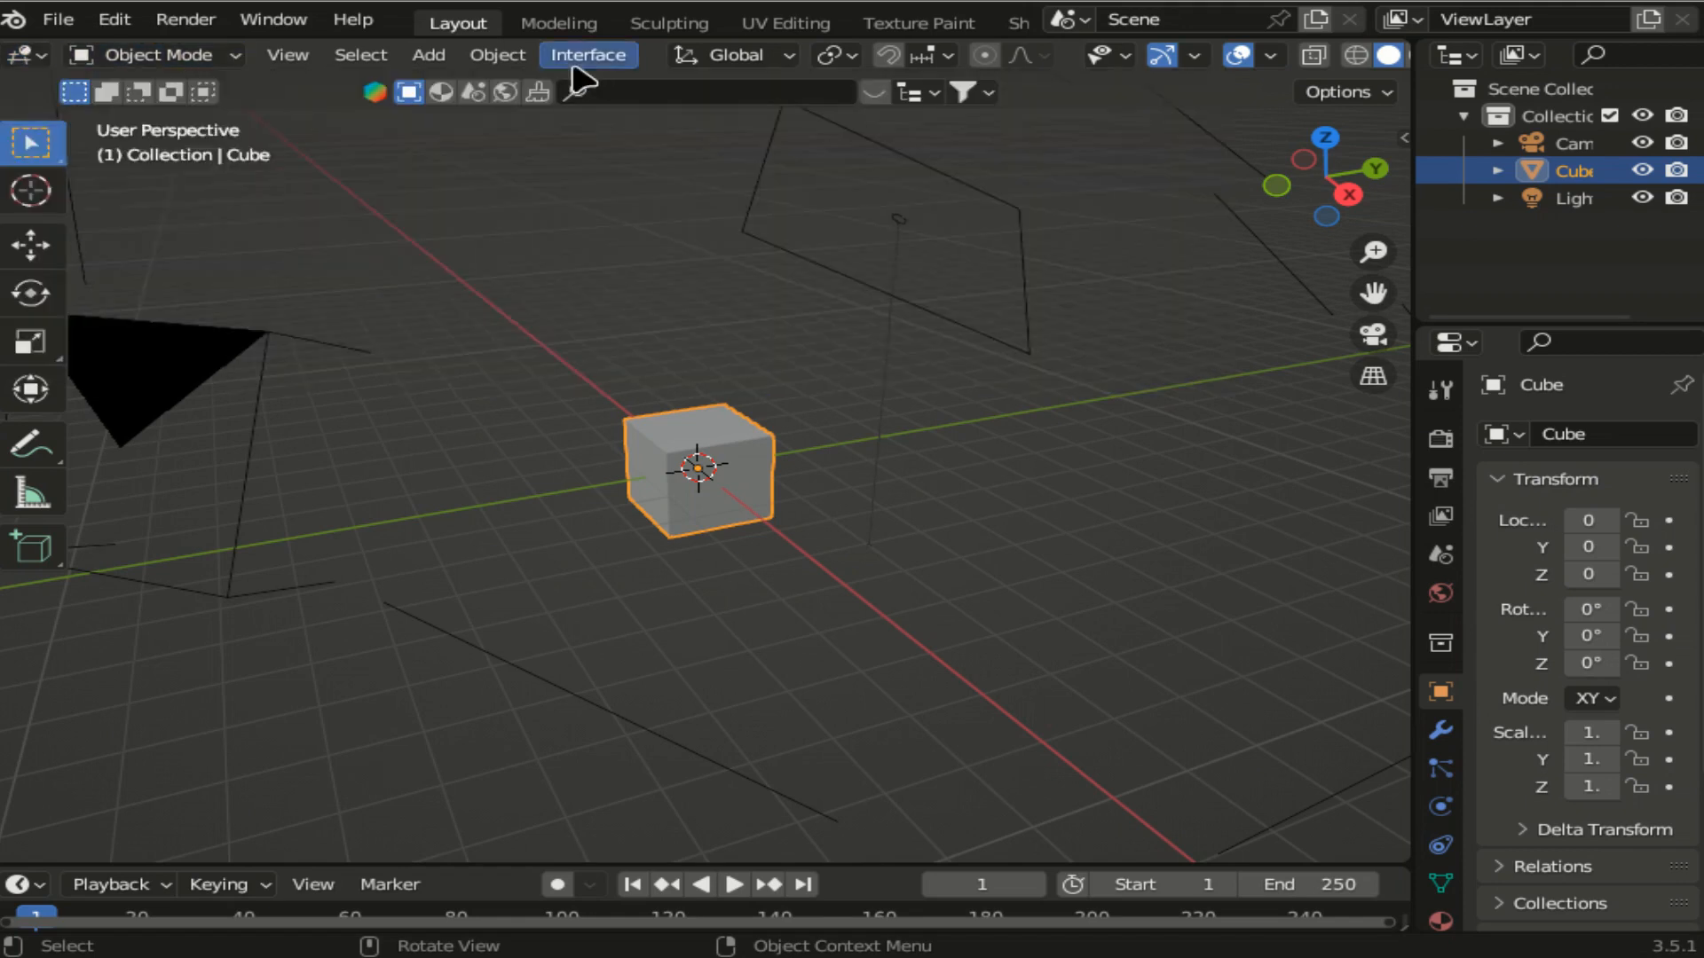
# - Turn off Use Custom Menu for the Interface Splitter add-on, close the preferences and show the default Interface options
pyautogui.click(117, 27)
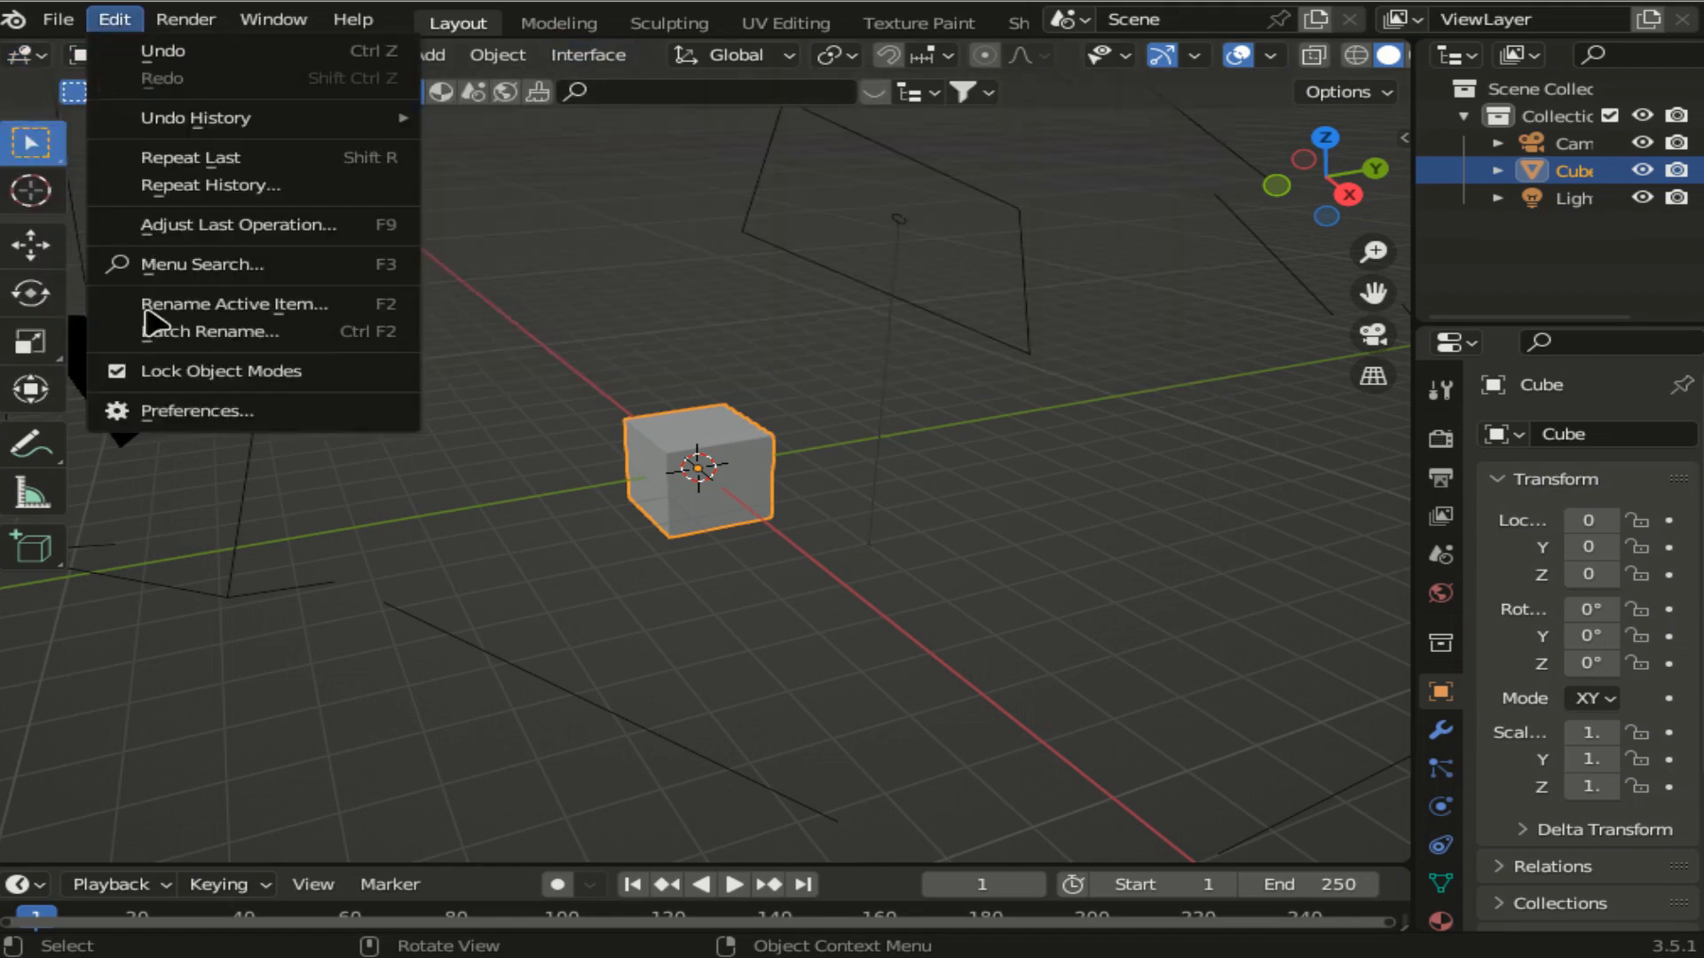
pyautogui.click(186, 415)
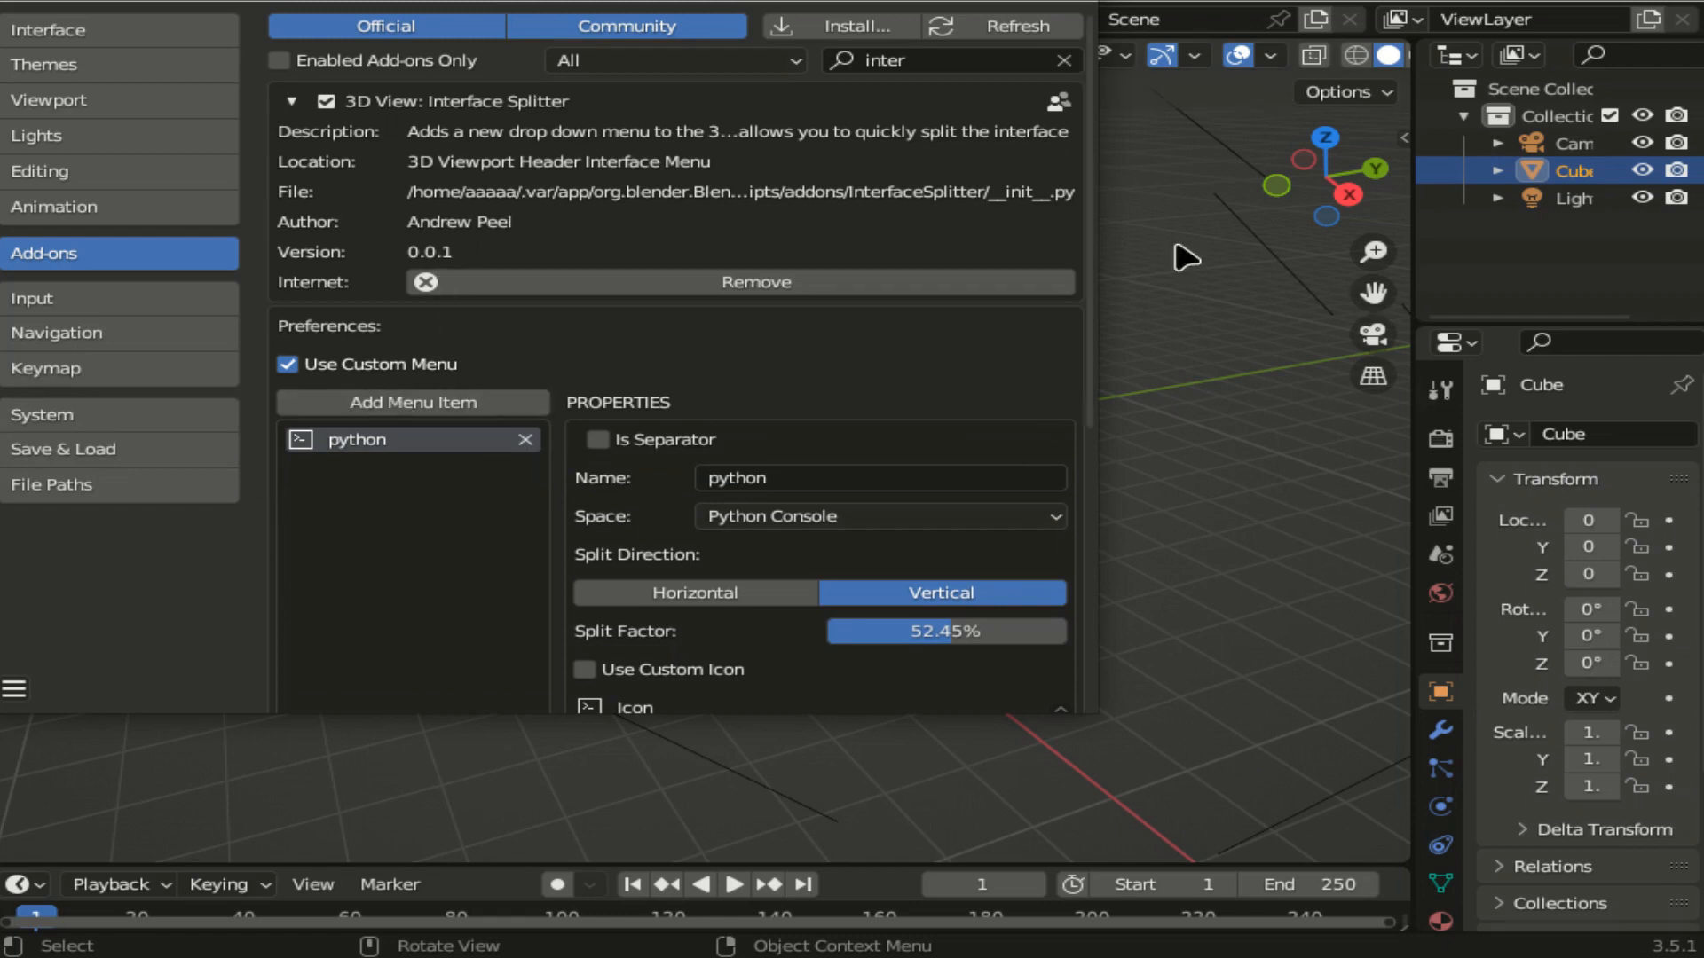
pyautogui.scroll(-5, 1079, 408)
pyautogui.scroll(-1, 1077, 409)
pyautogui.scroll(7, 1074, 422)
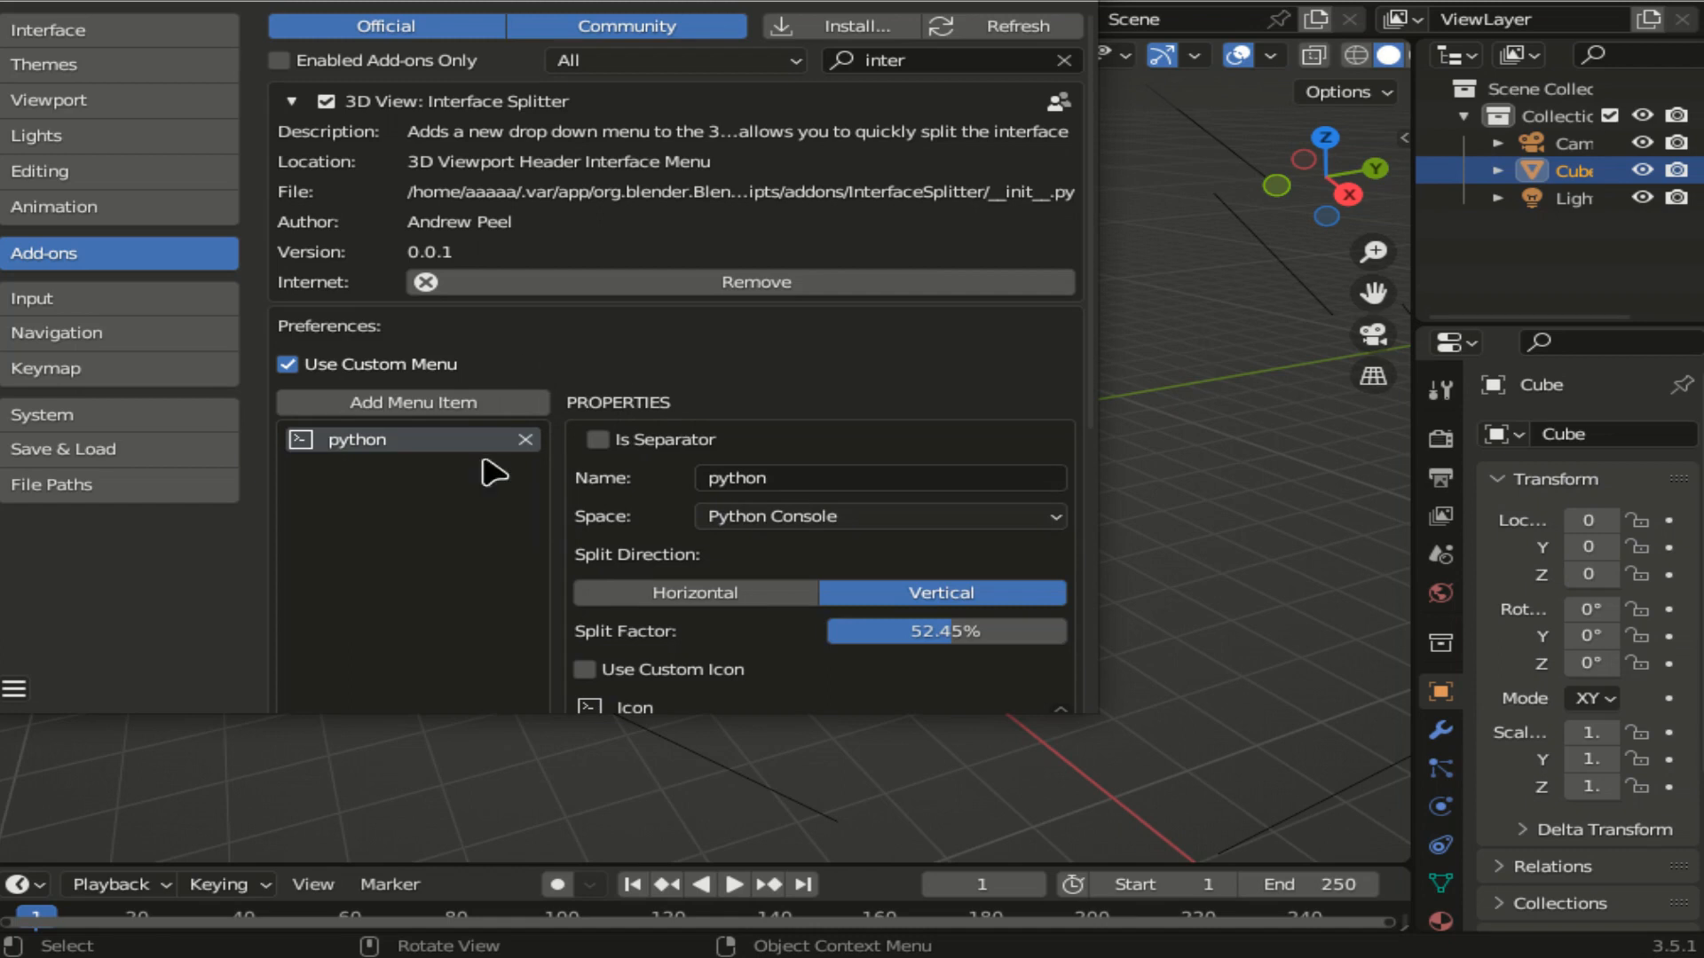
pyautogui.click(288, 365)
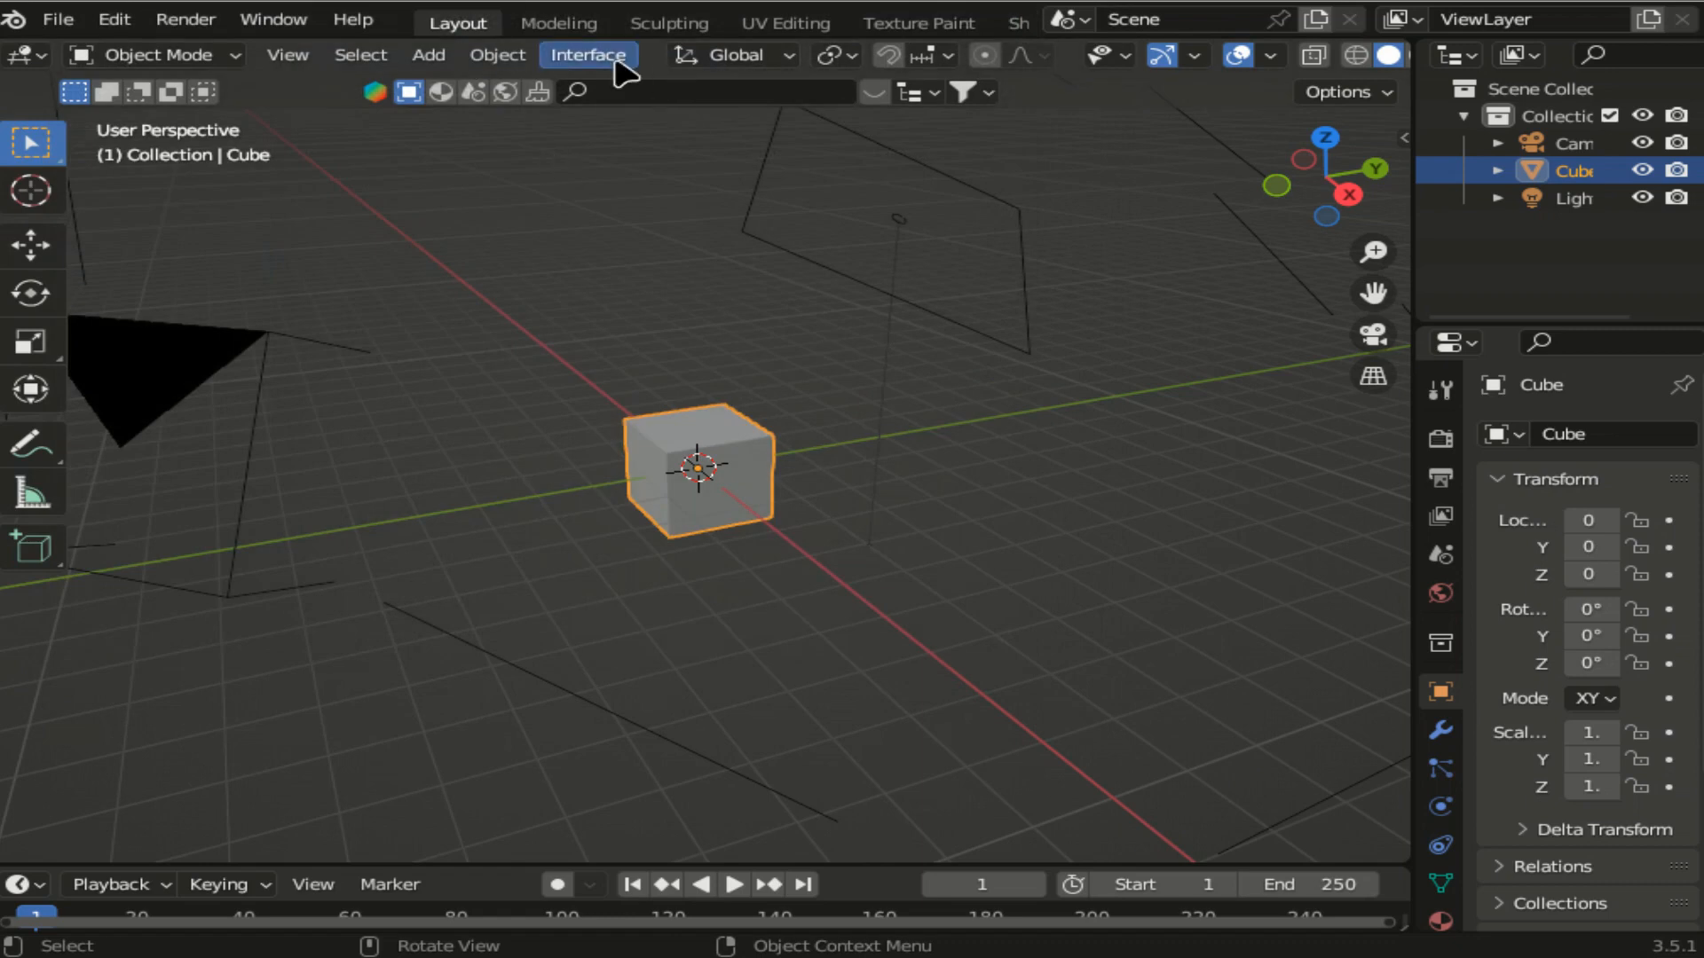
pyautogui.click(590, 56)
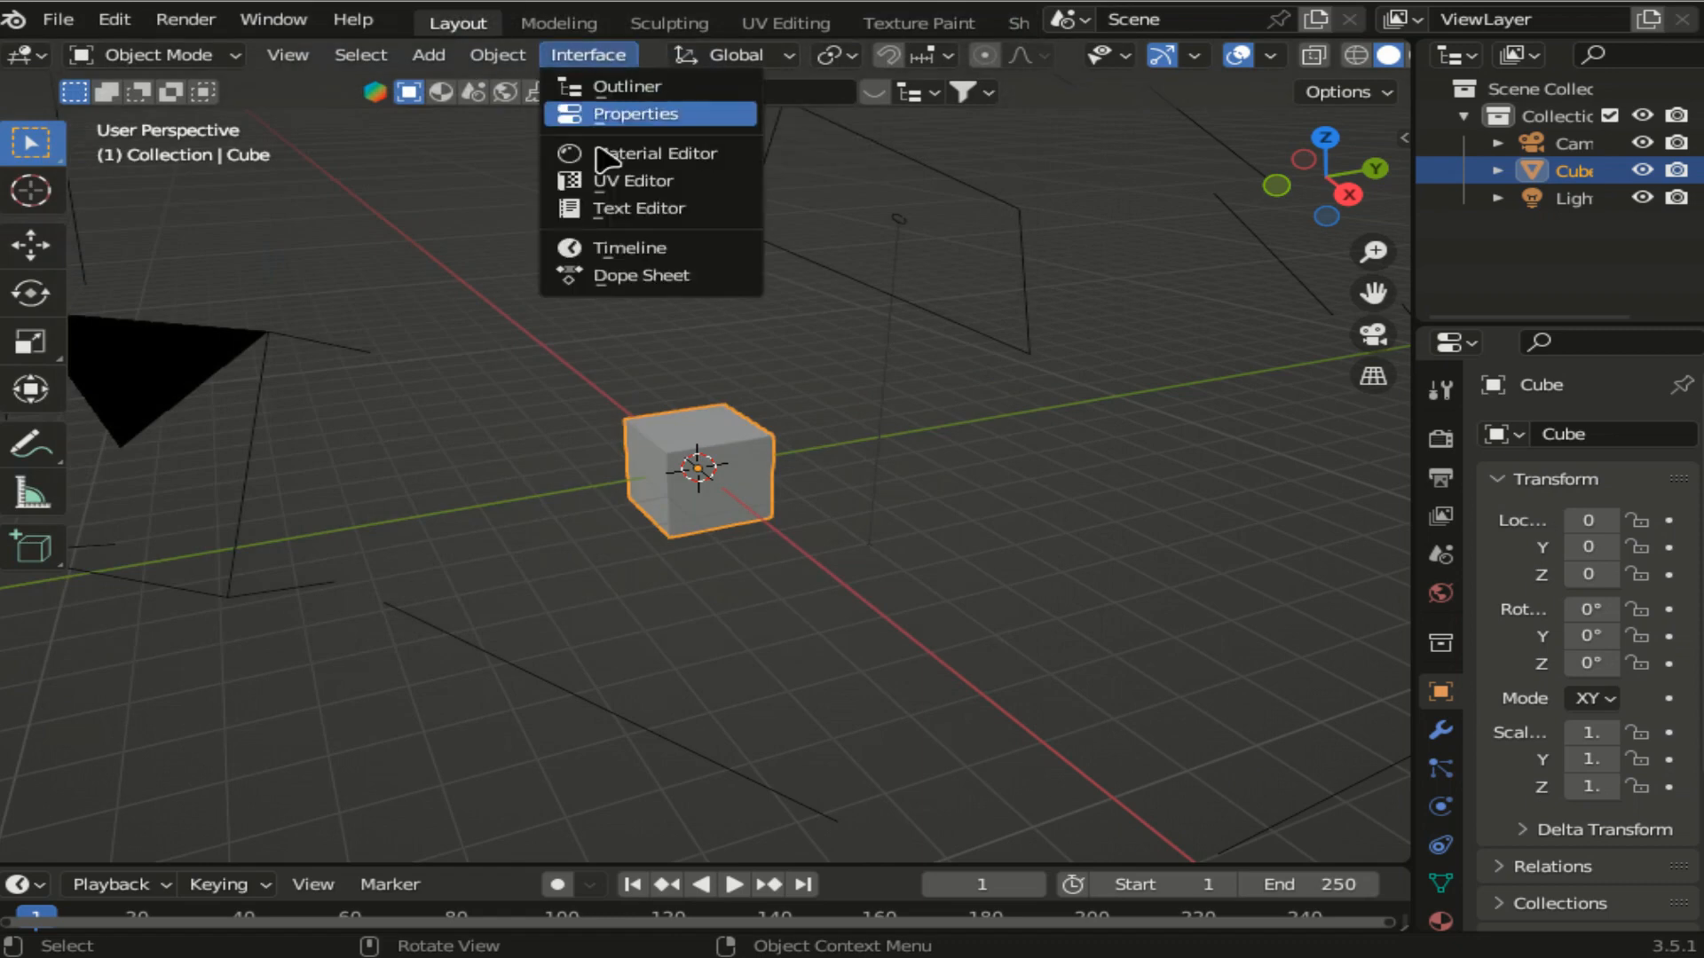